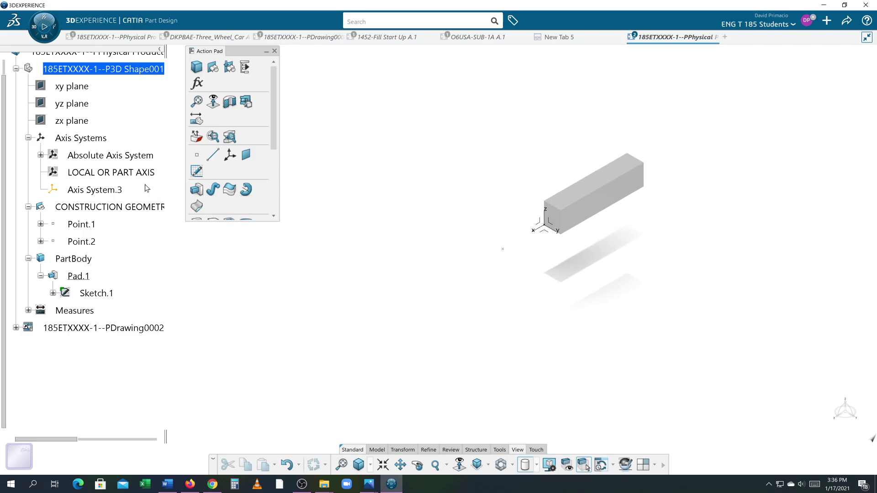
Show the hidden Absolute Axis System in the 3D view.
right_click(137, 156)
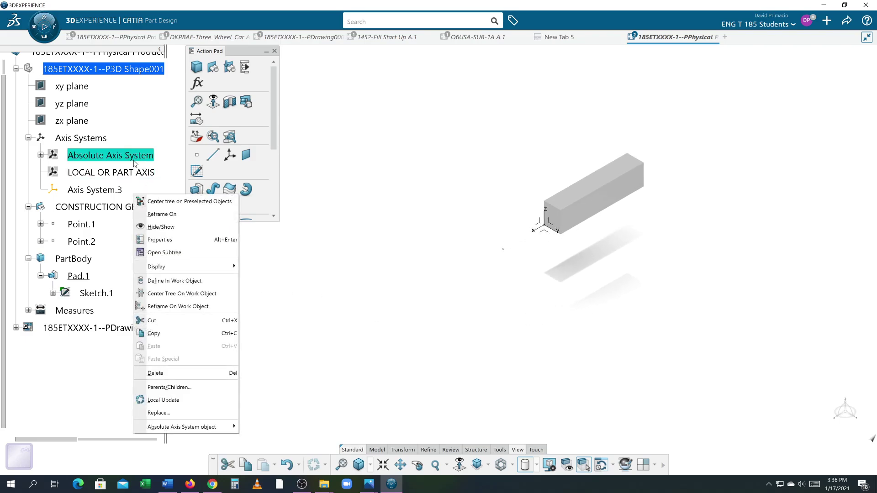
left_click(155, 227)
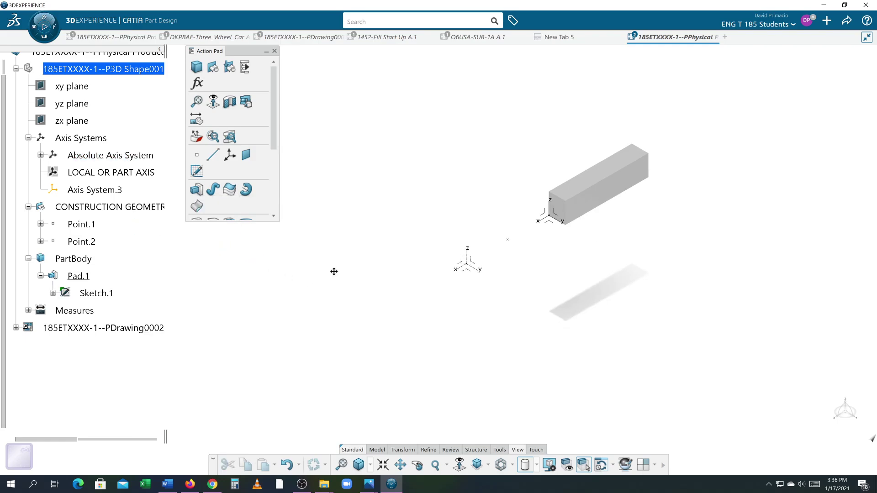
middle_click_drag(333, 272, 425, 270, "ctrl")
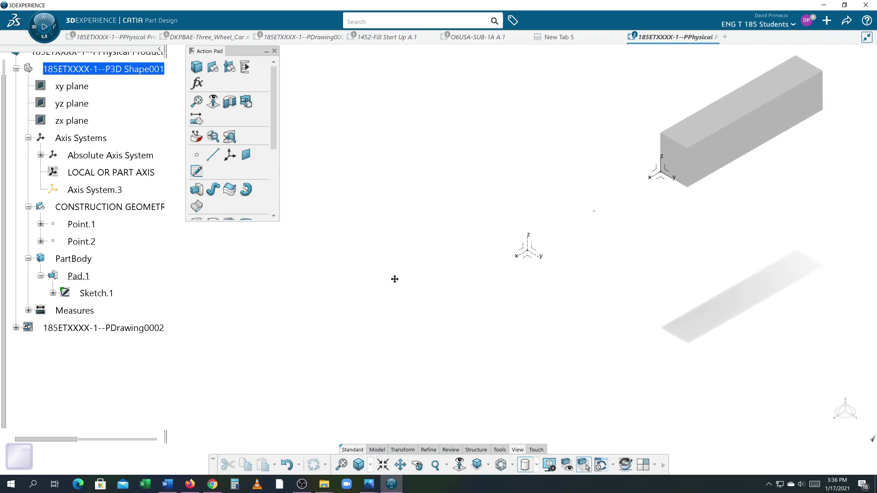
middle_click_drag(513, 222, 455, 244)
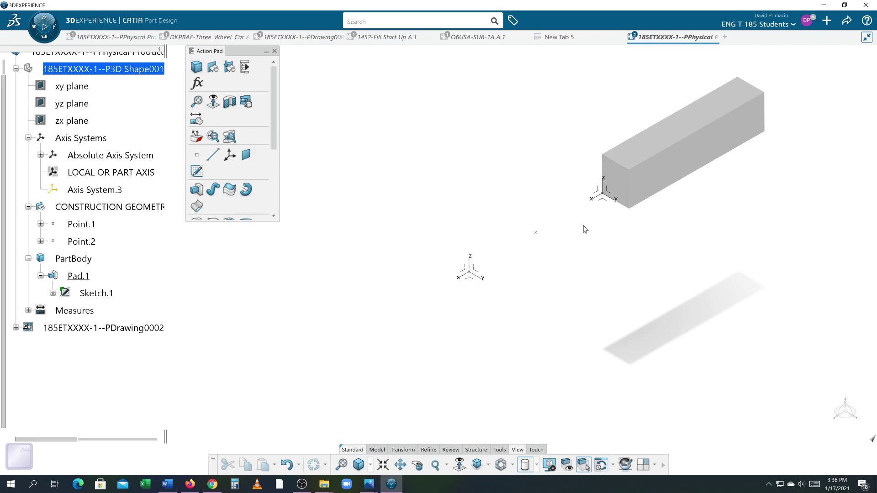
Sketch a rectangle within the bar's footprint on the xy plane of the Absolute Axis System, exit the sketch and dismiss the update diagnosis.
left_click(474, 278)
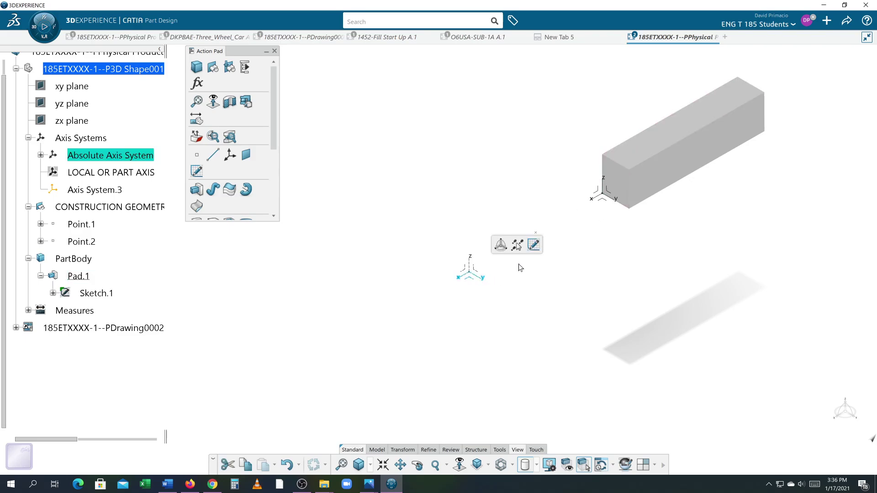
left_click(531, 247)
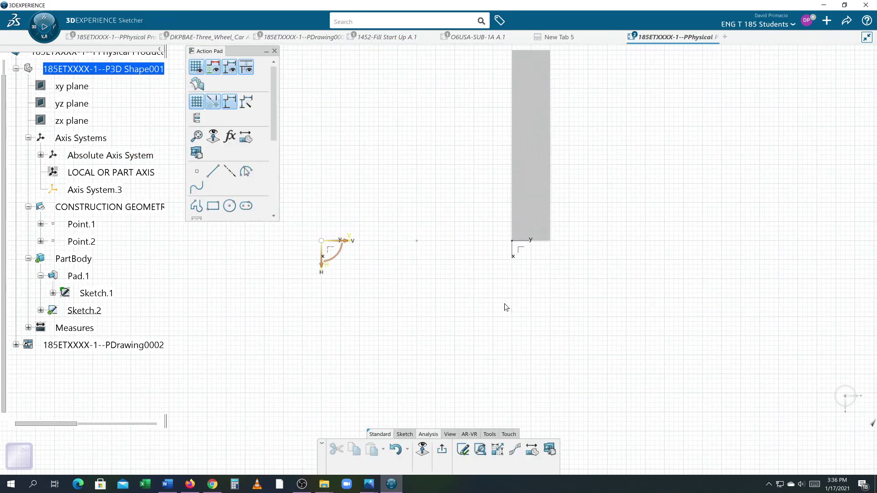
left_click(405, 434)
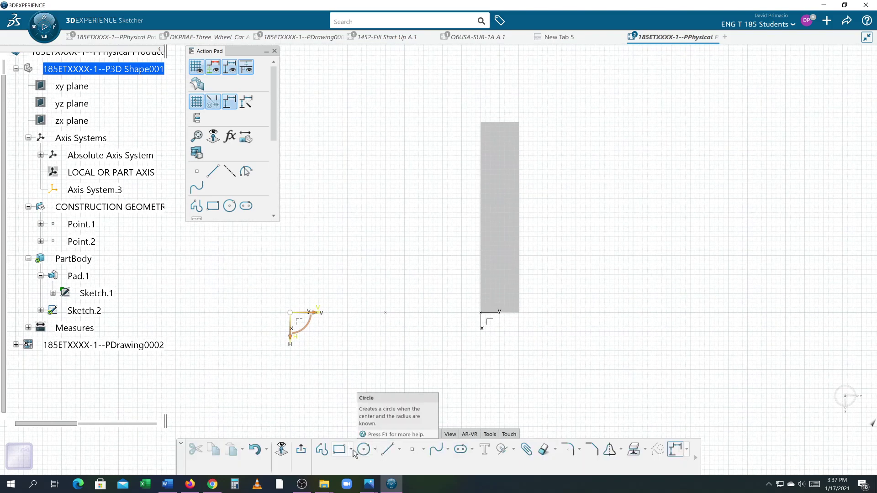
left_click(339, 449)
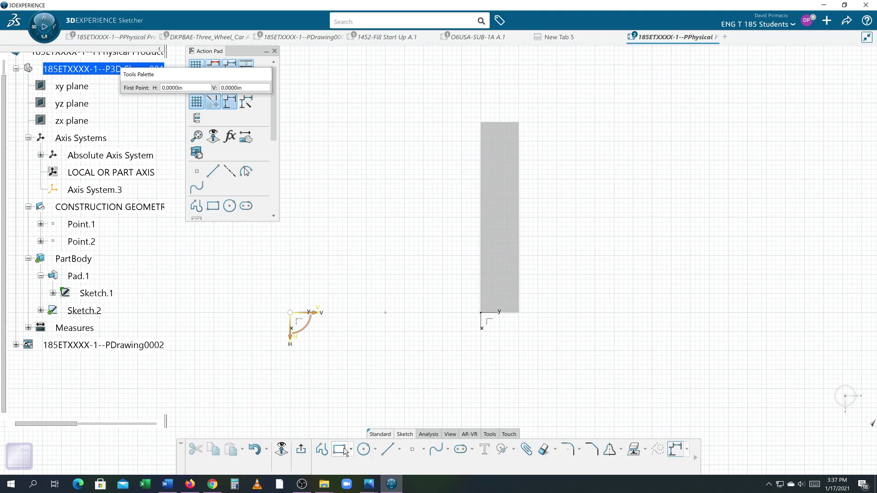
left_click(490, 137)
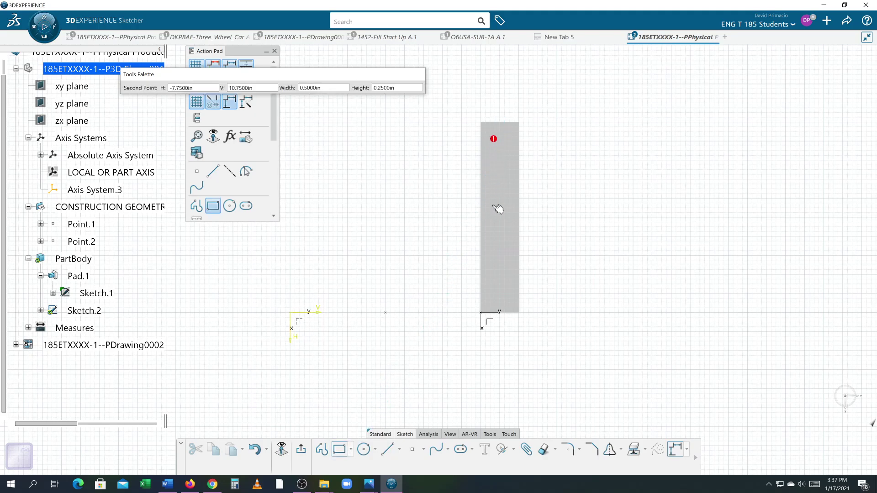
left_click(511, 302)
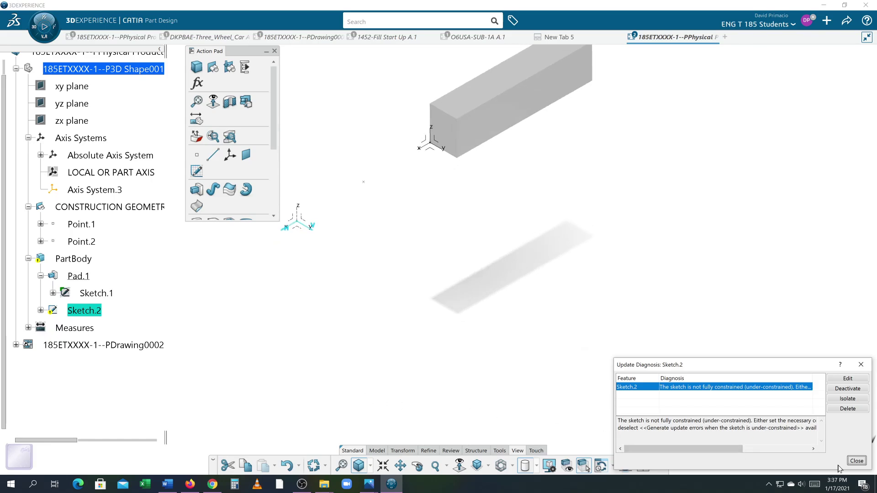
left_click(857, 461)
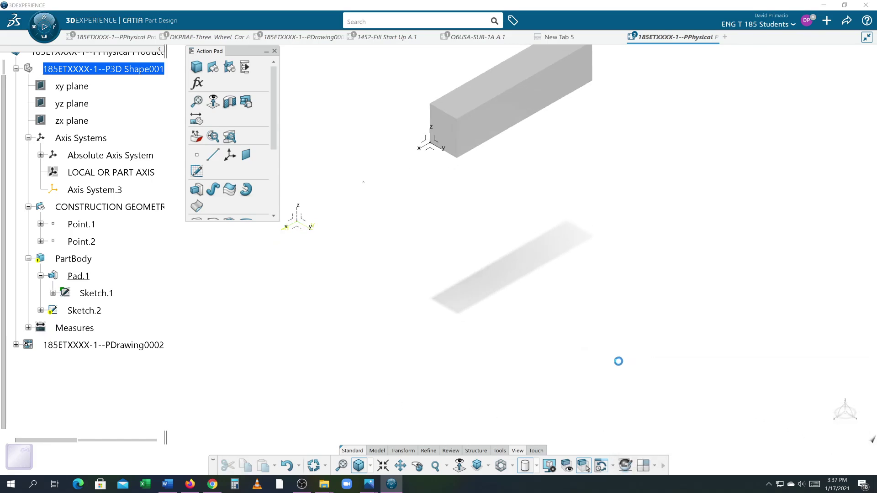
Turn off "Generate update errors when the sketch is under-constrained" in the Sketcher preferences.
left_click(803, 25)
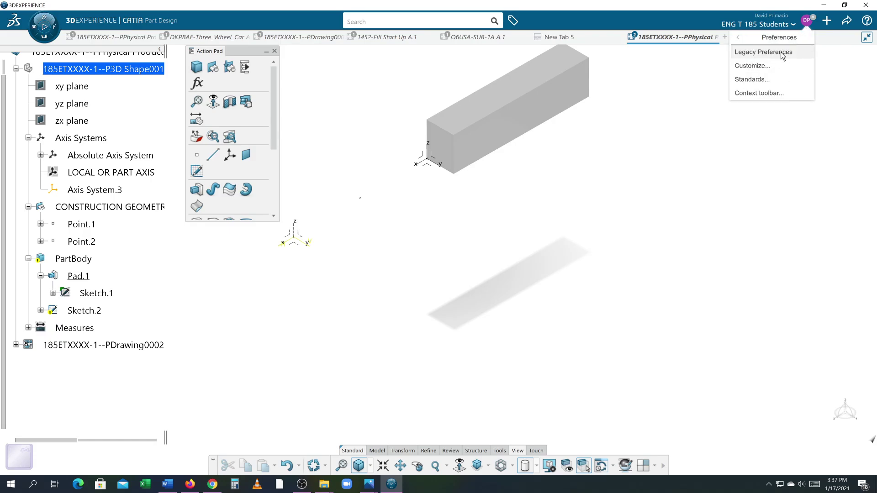
left_click(783, 55)
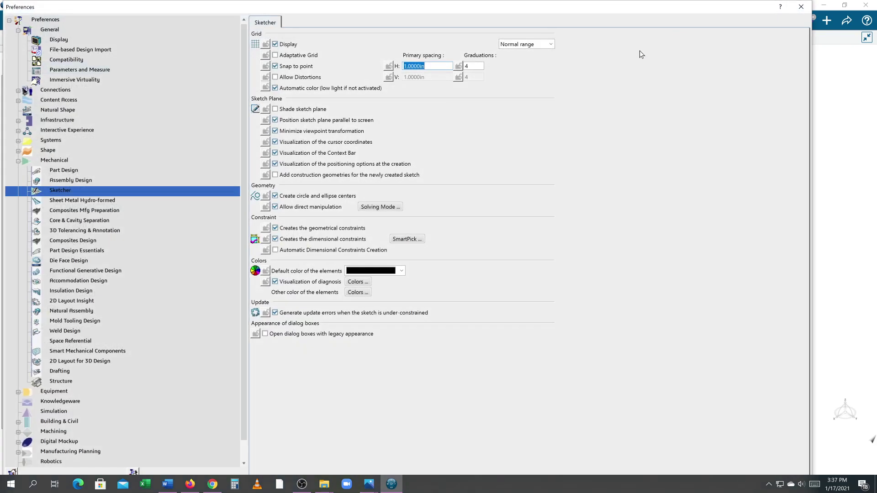
left_click(276, 315)
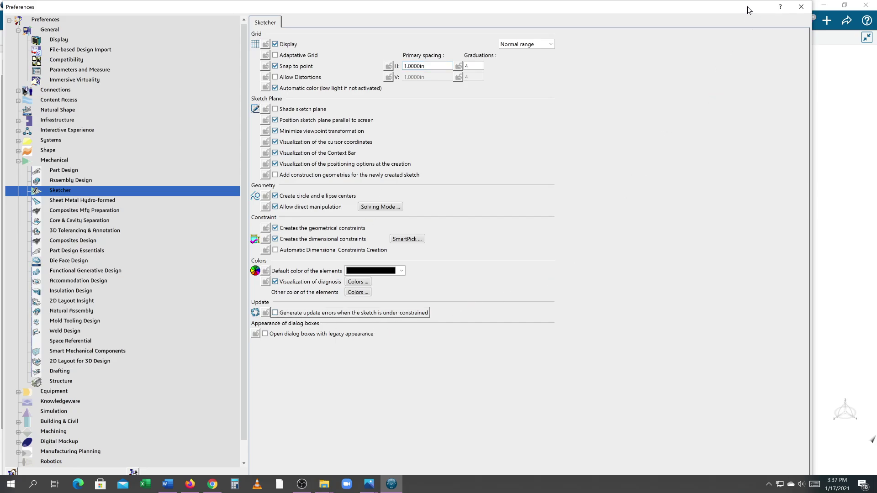
mouse_move(744, 1)
left_mouse_down()
mouse_move(744, 18)
mouse_move(739, 1)
left_mouse_up()
left_click(767, 472)
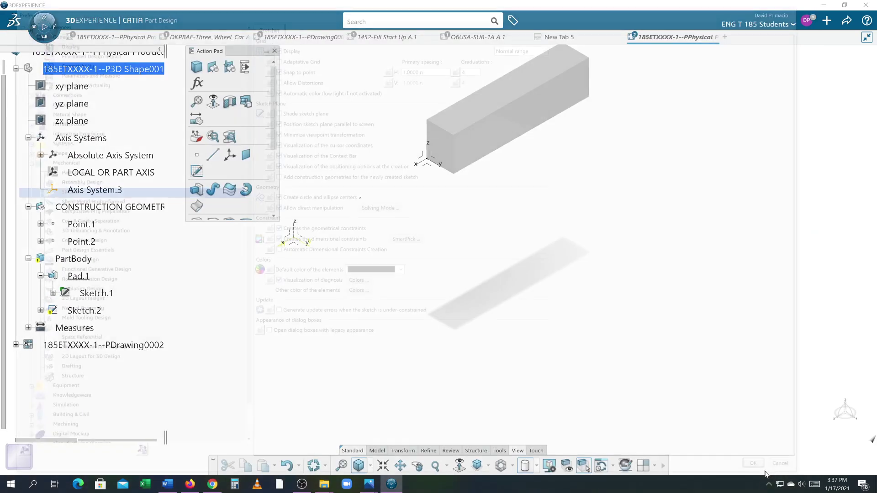
Reopen Sketch.2 for editing and exit it again to update it.
middle_click_drag(700, 364, 701, 365)
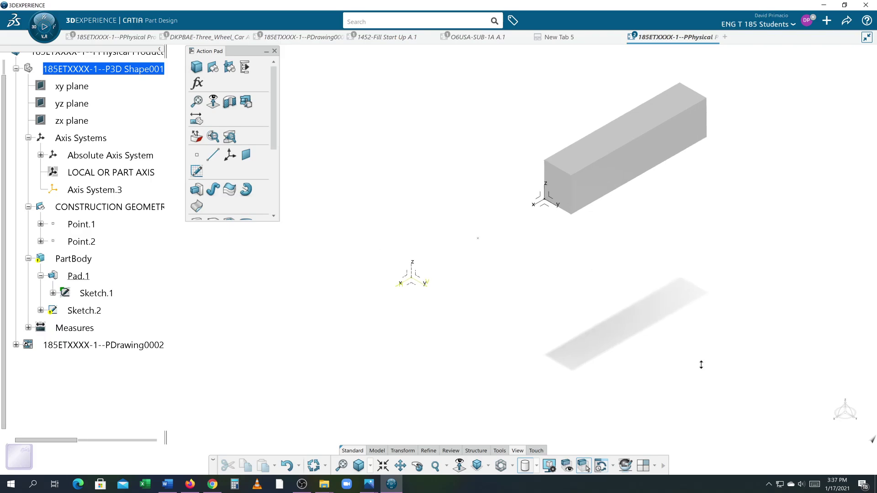
left_click(100, 312)
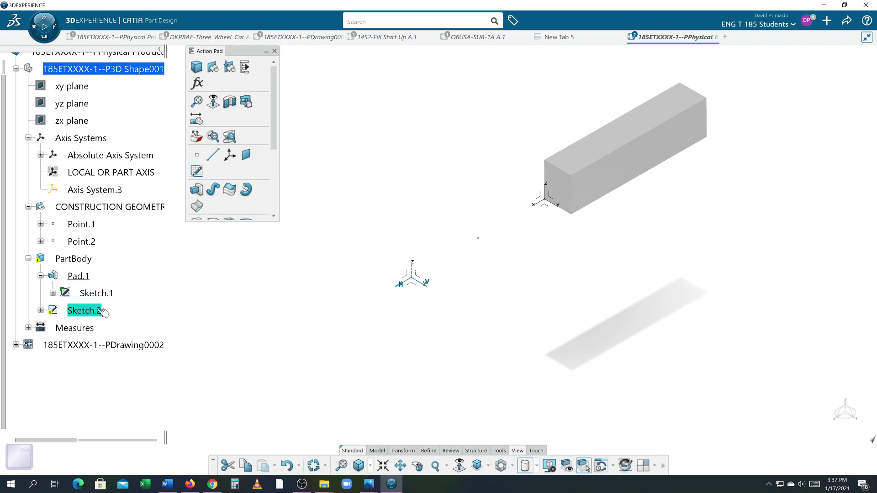
double_click(101, 312)
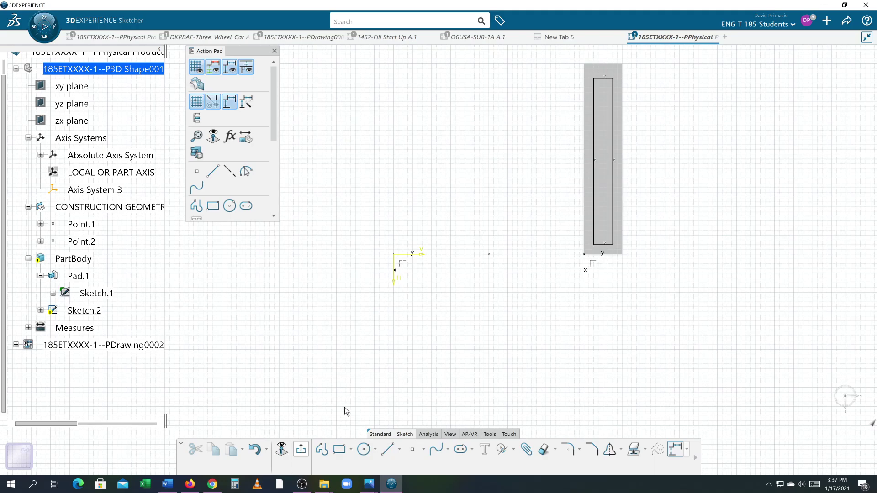
left_click(458, 311)
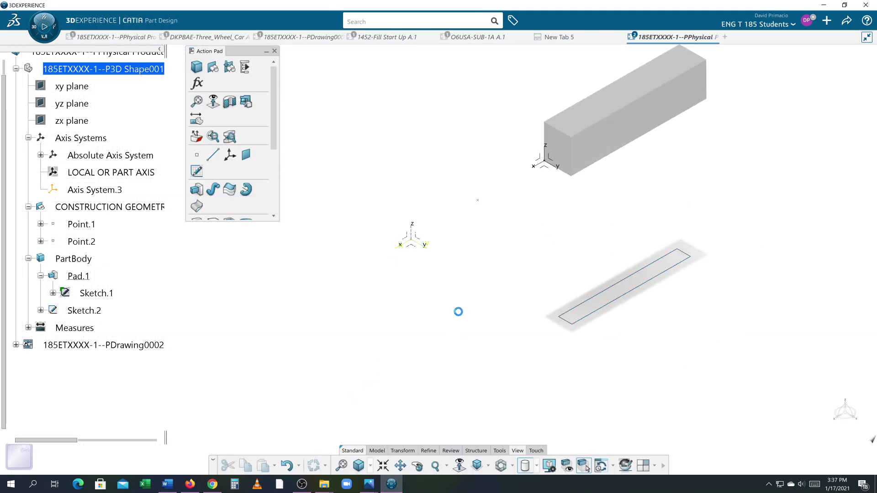
middle_click_drag(458, 311, 418, 338)
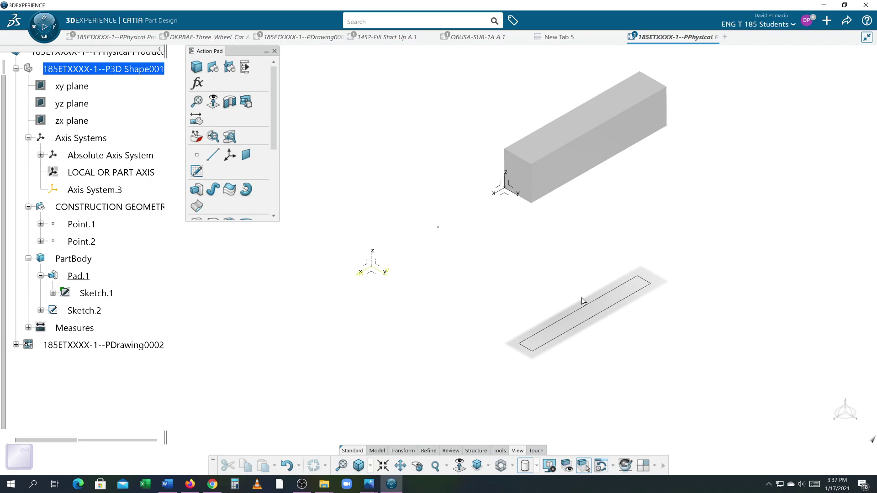
Delete Sketch.2 and hide the Absolute Axis System.
left_click(586, 117)
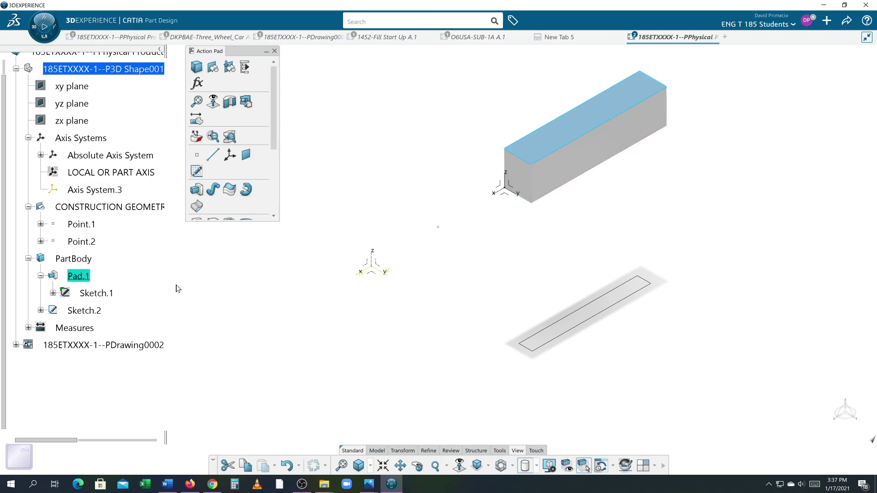
left_click(99, 310)
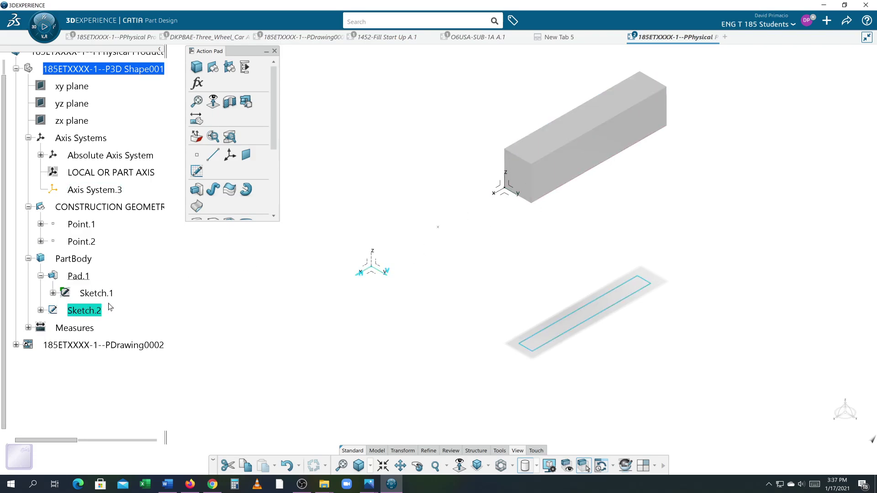
key("Delete")
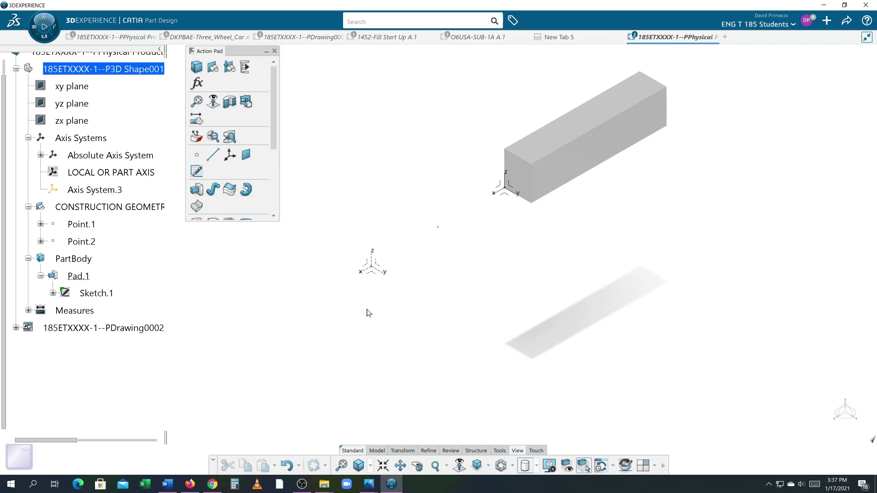
middle_click_drag(405, 284, 395, 303)
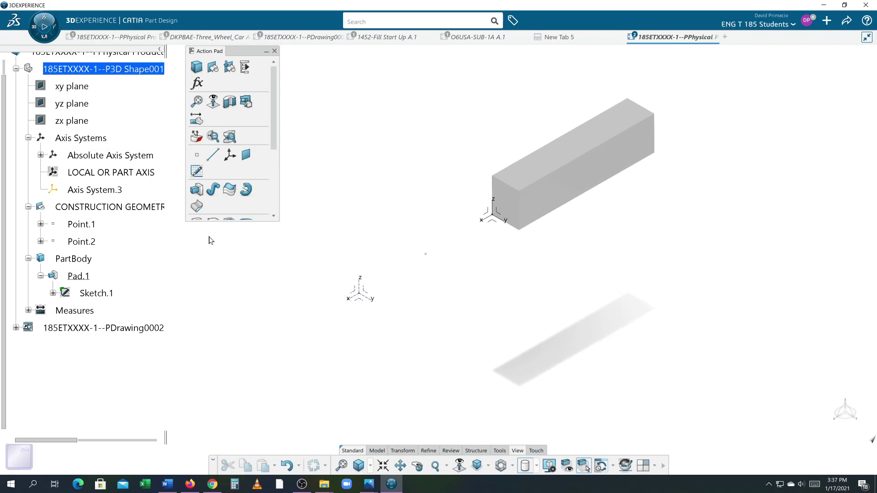
right_click(133, 157)
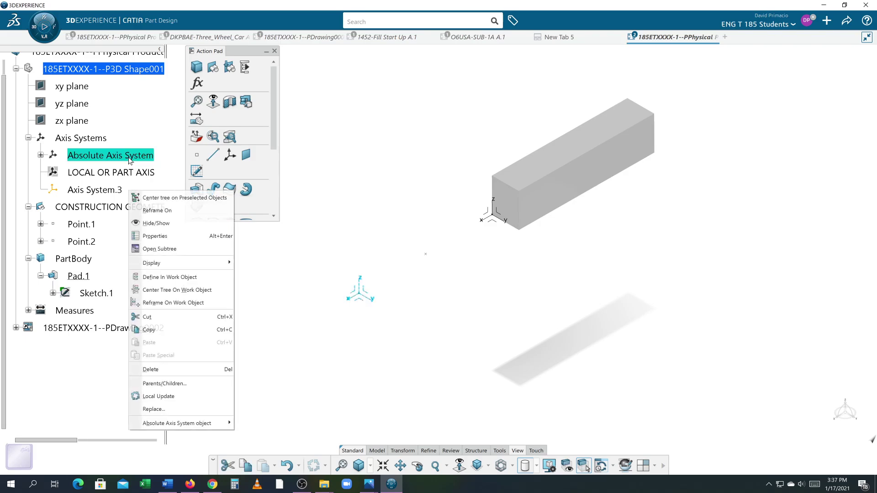
left_click(150, 223)
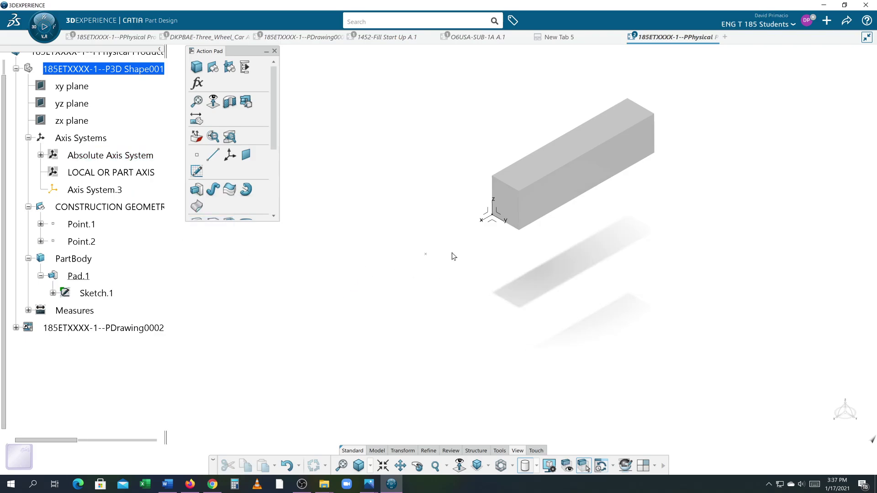
Start a positioned sketch on the top face of the rectangular bar.
middle_click_drag(396, 293, 310, 375)
middle_click_drag(311, 376, 361, 320, "ctrl")
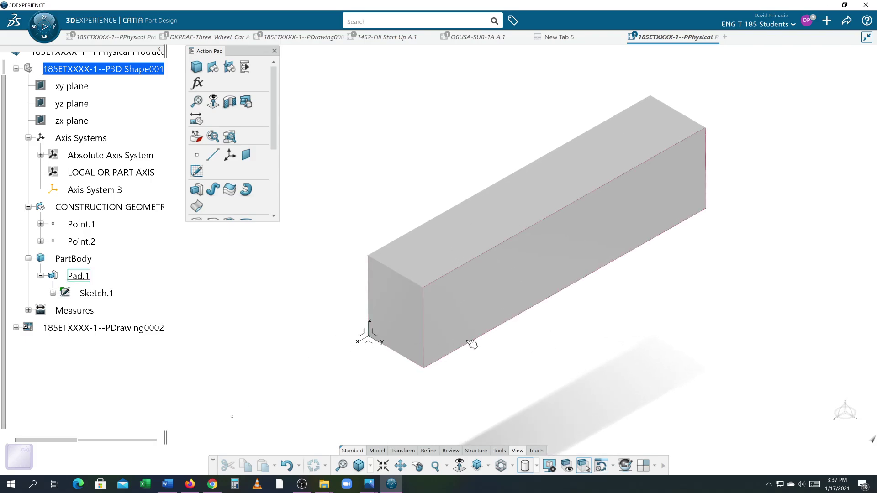
middle_click_drag(595, 307, 561, 314)
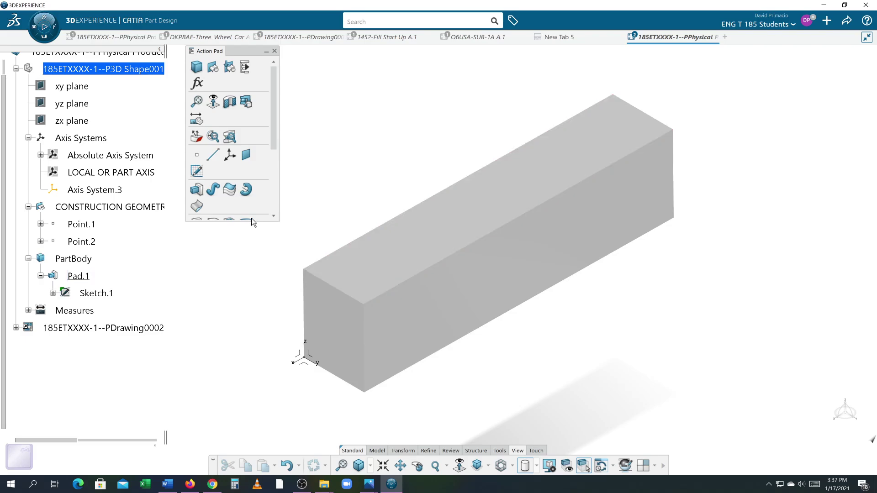
left_click(196, 171)
left_click(454, 219)
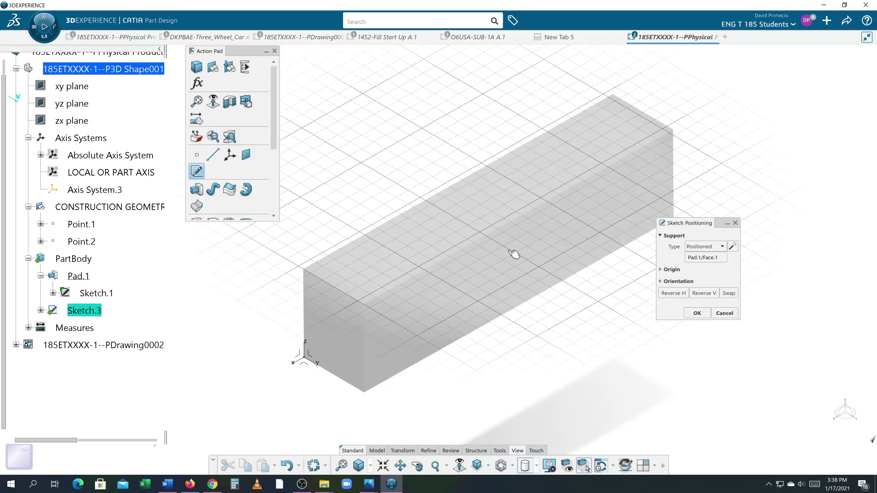
left_click(694, 313)
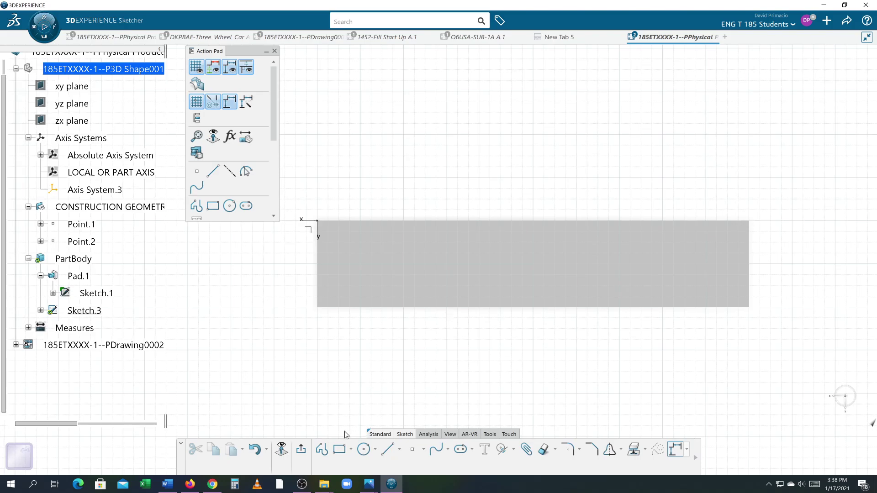
Sketch a rectangle inside the bar's top face, inset slightly from all four edges.
left_click(340, 450)
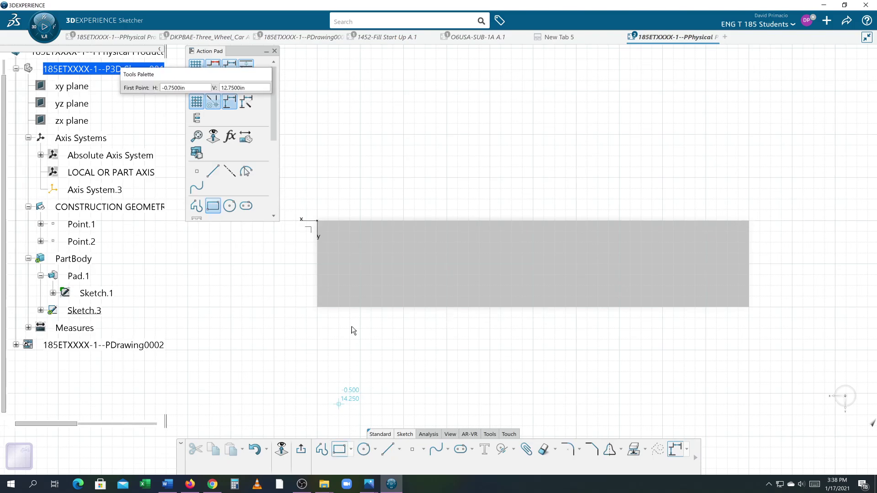
left_click(329, 231)
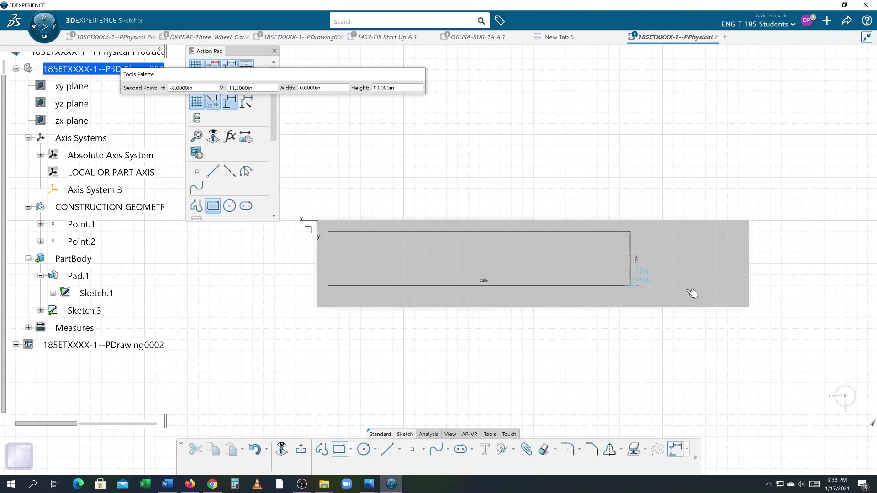
left_click(742, 294)
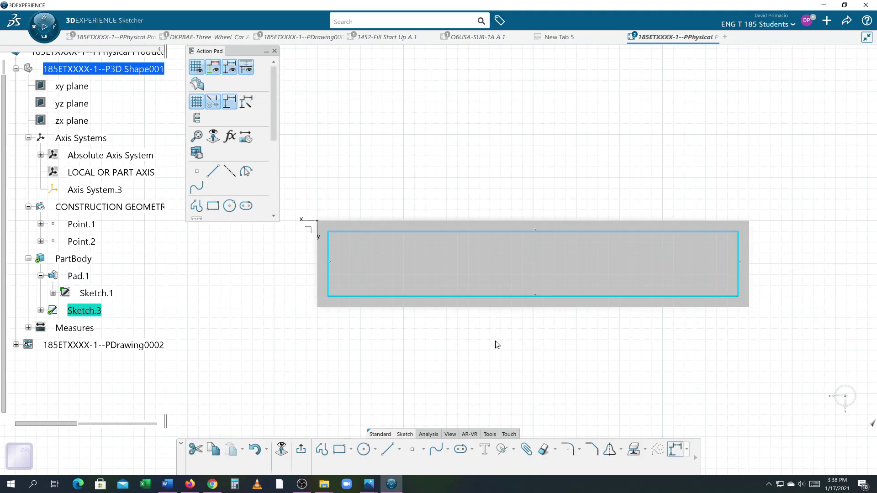
Apply Auto Constraint to all four sides of the rectangle together with the bar's outline.
mouse_move(303, 213)
left_mouse_down()
mouse_move(688, 340)
mouse_move(773, 352)
left_mouse_up()
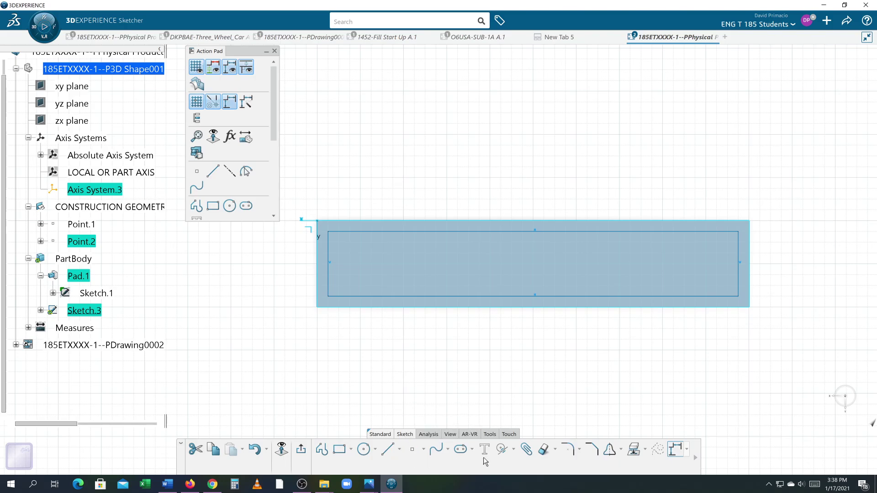
left_click(514, 451)
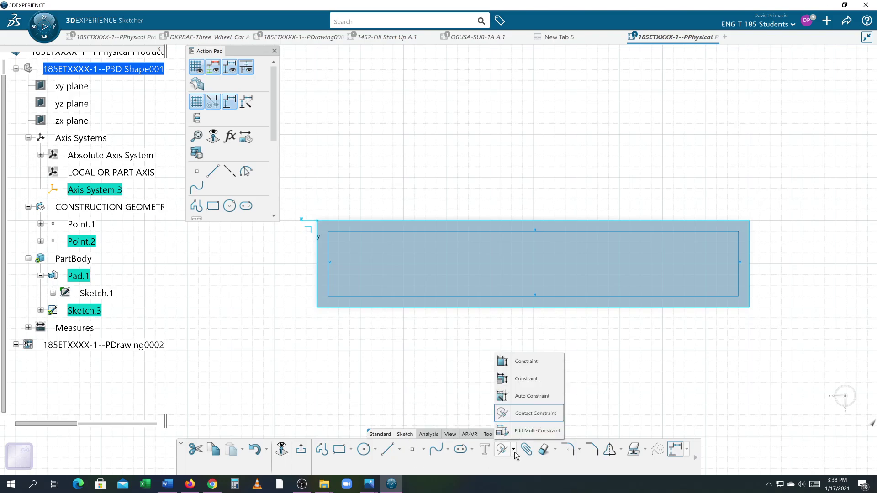
left_click(530, 396)
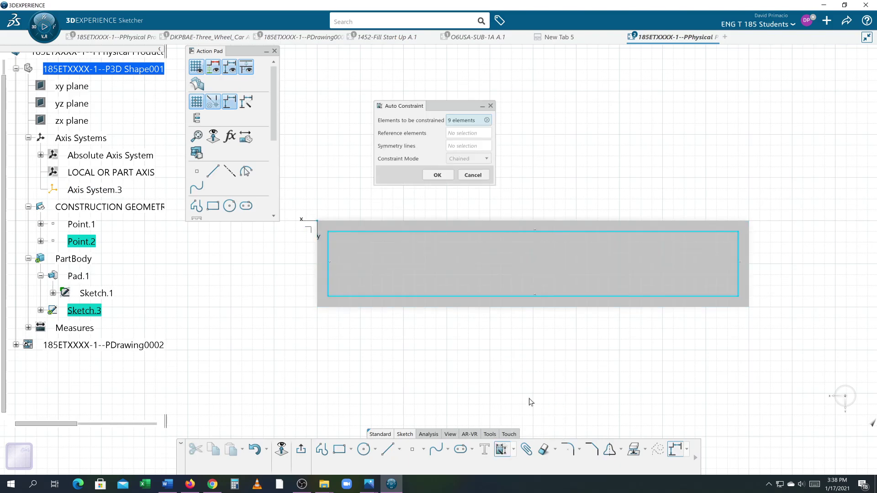
left_click(439, 175)
left_click(430, 308)
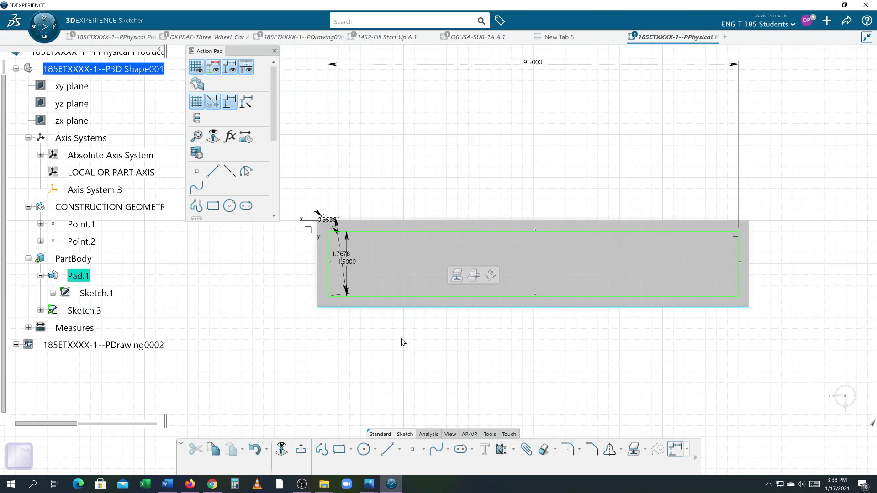
Delete the automatically created 1.7678 and 0.3536 dimensions near the sketch origin.
middle_click_drag(396, 333, 468, 337)
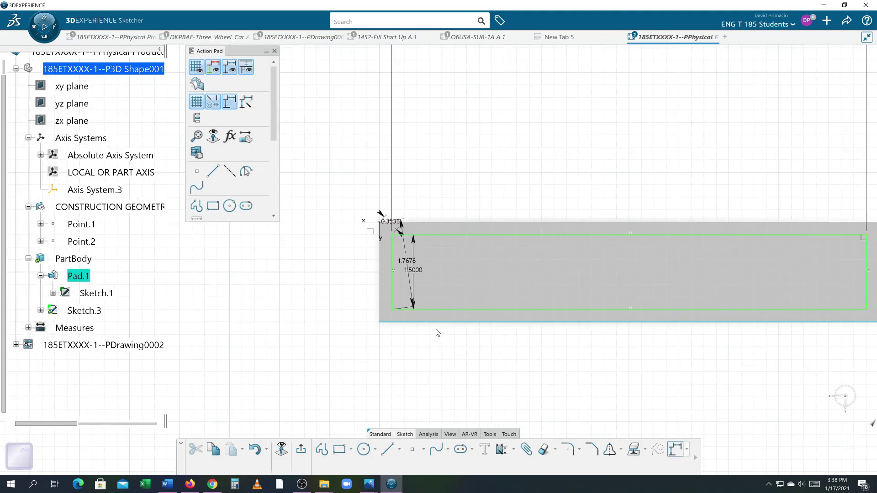
middle_click_drag(434, 332, 438, 321)
left_click(397, 242)
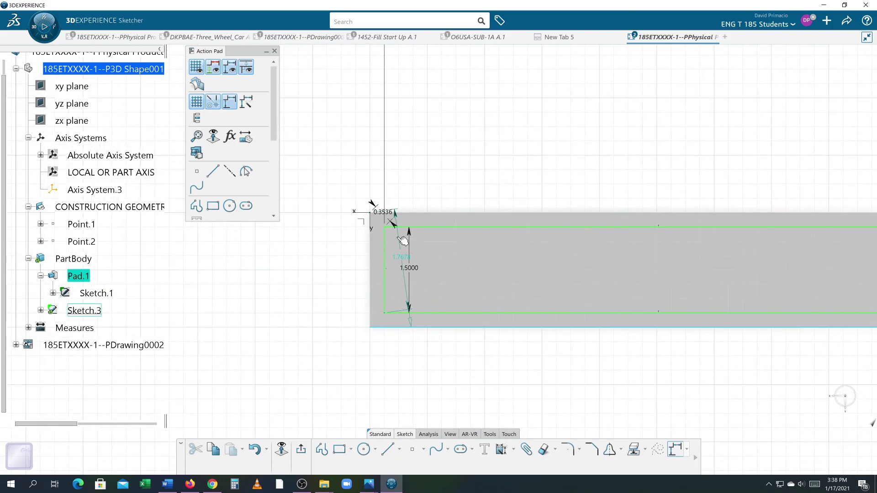
key("Delete")
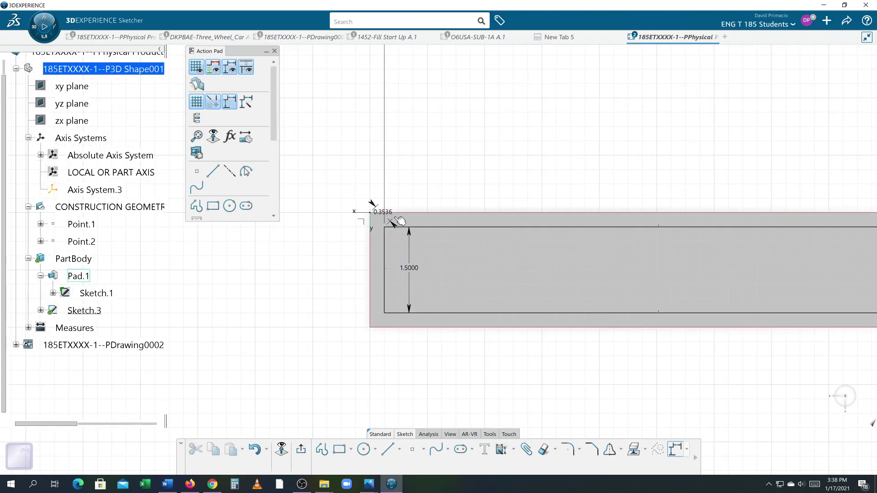
left_click(376, 208)
key("Delete")
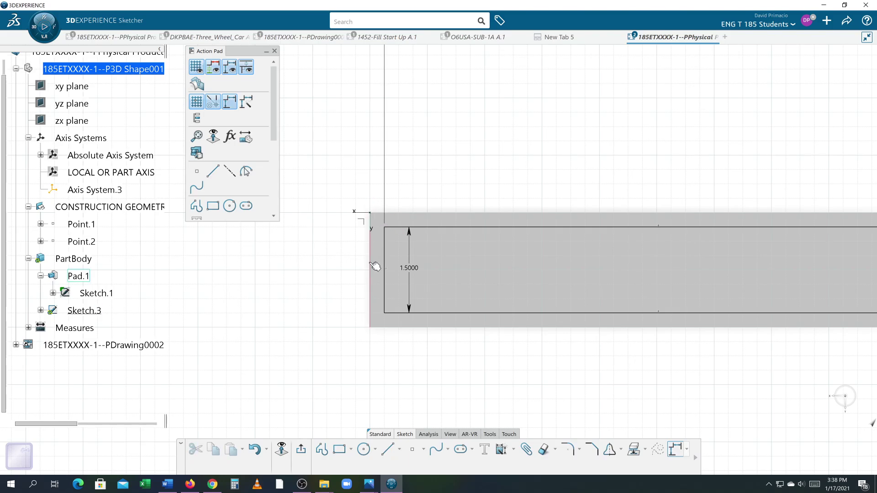
Add a distance constraint between the rectangle's short side nearest the origin and the adjacent end edge of the bar's top face.
middle_click_drag(322, 303, 331, 324, "ctrl")
mouse_move(434, 352)
middle_mouse_down()
mouse_move(497, 312)
mouse_move(484, 336)
mouse_move(486, 319)
middle_mouse_up()
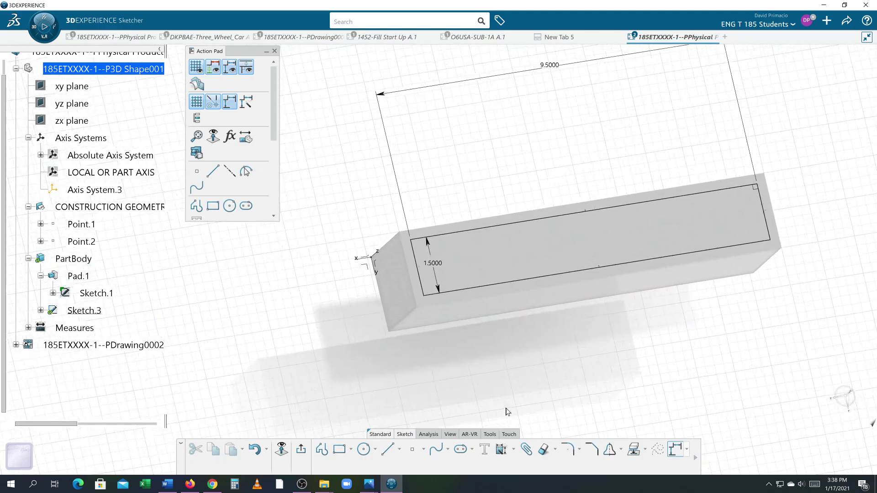
left_click(513, 449)
left_click(520, 365)
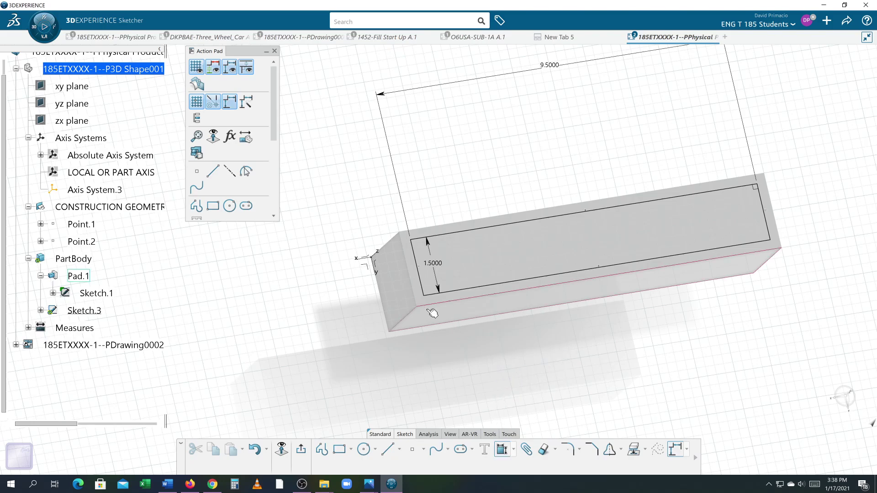
left_click(419, 283)
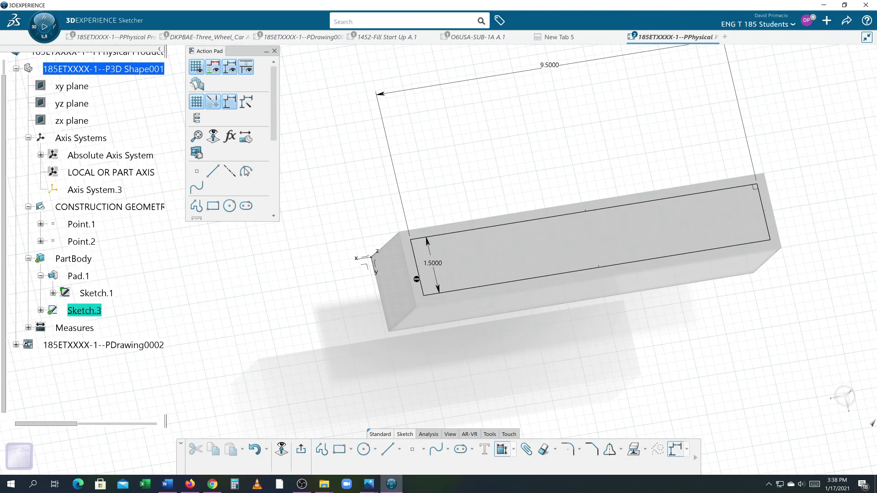
left_click(408, 287)
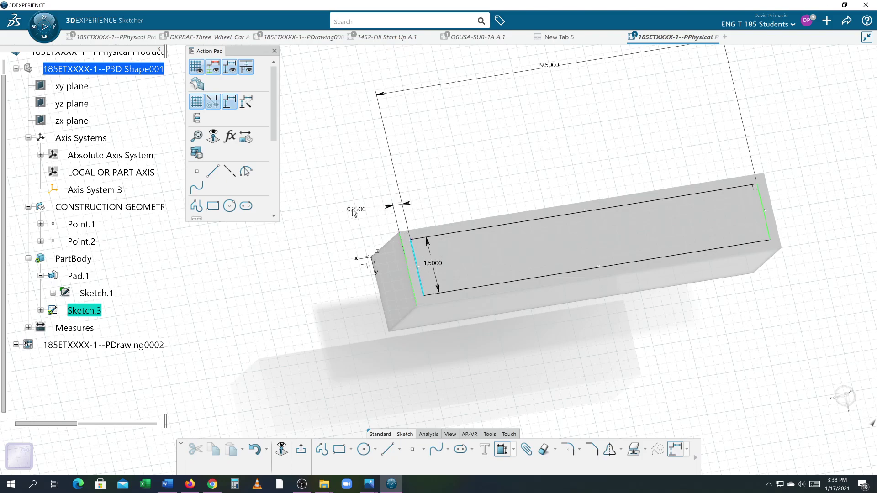
left_click(341, 306)
middle_click_drag(338, 311, 514, 357)
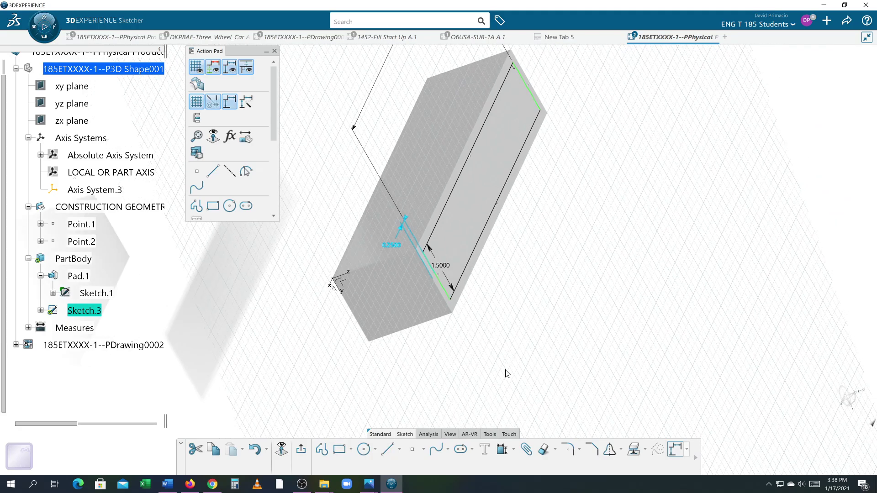
Dimension the gap between the rectangle's long side nearest the origin and the adjacent top-face edge, accepting 0.25 in.
left_click(501, 450)
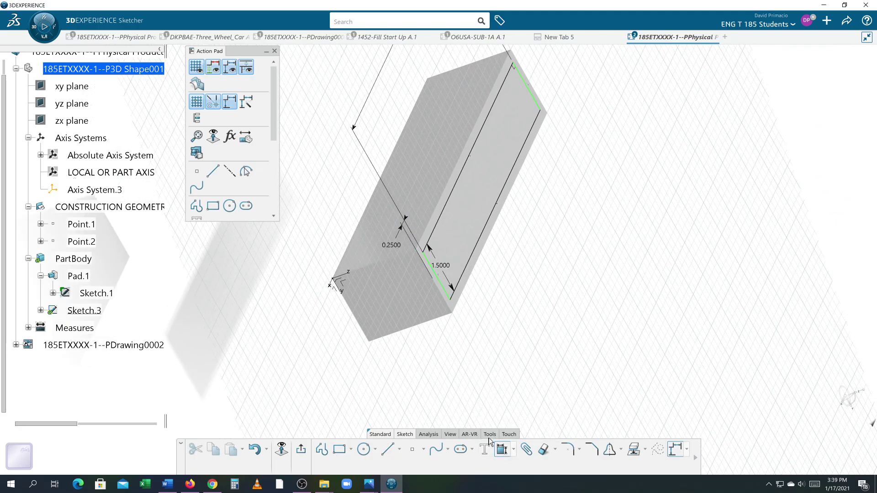
left_click(431, 238)
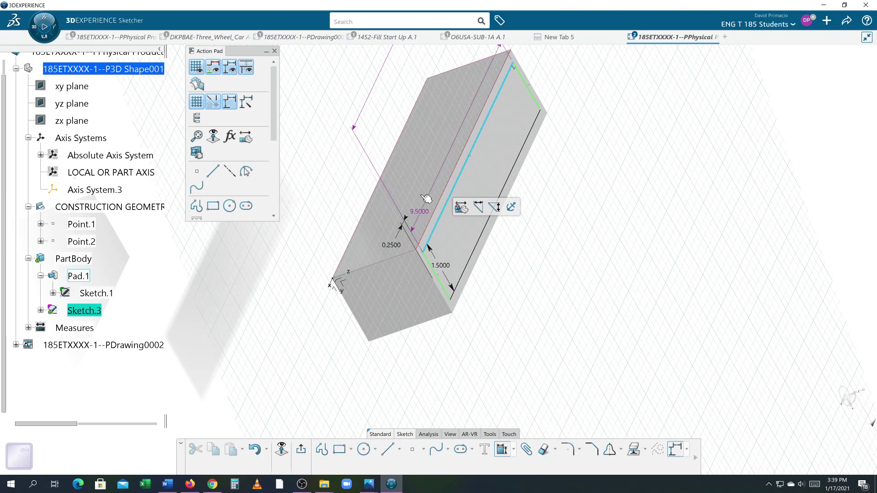
left_click(427, 197)
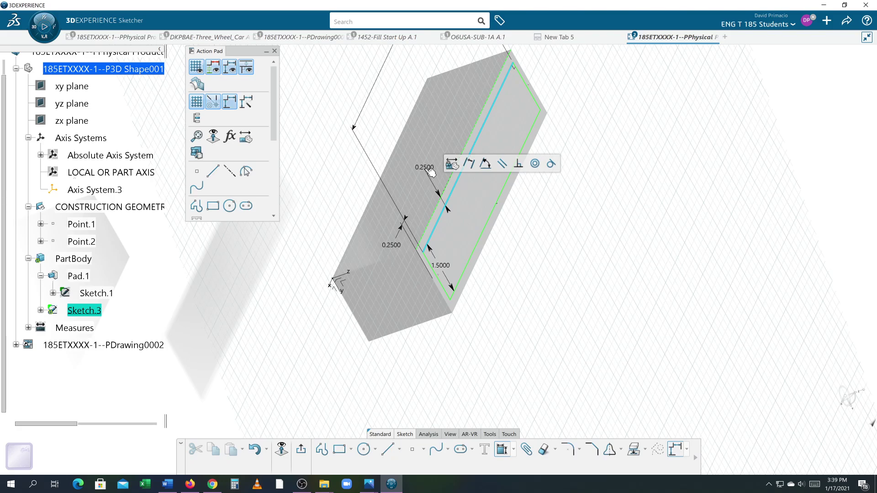
left_click(430, 172)
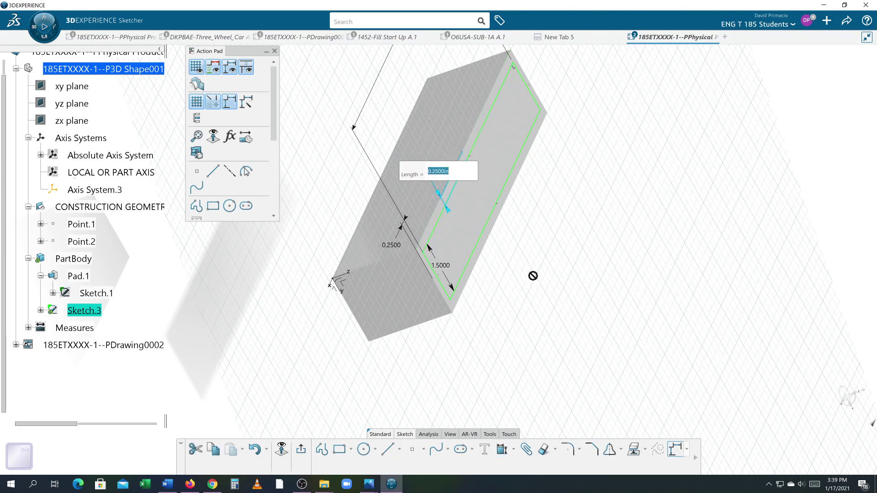
key("Return")
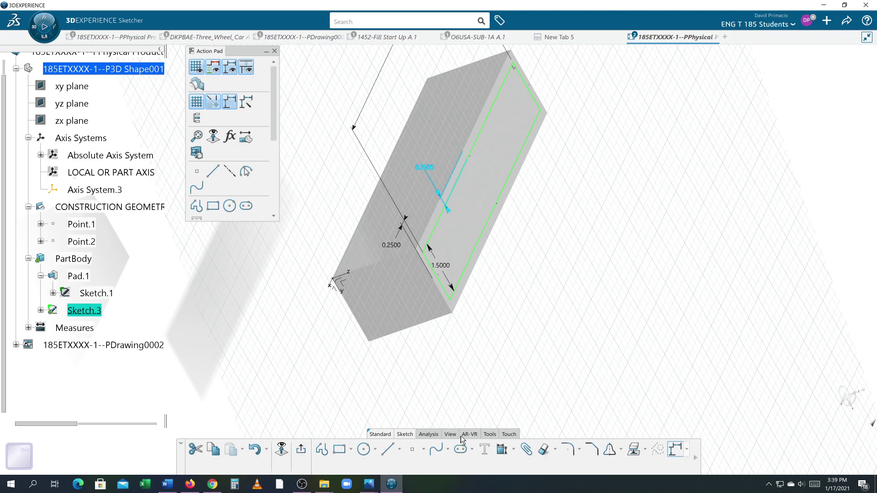
Set the isometric view and exit the sketch.
left_click(451, 435)
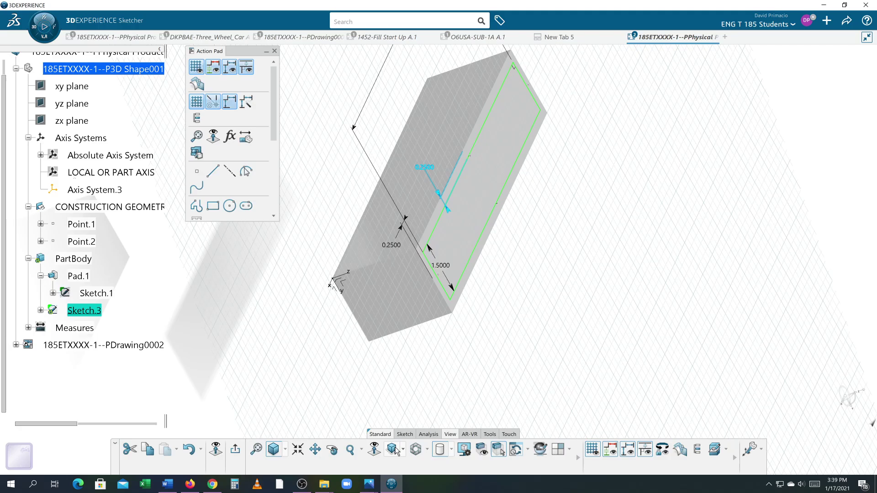
left_click(414, 449)
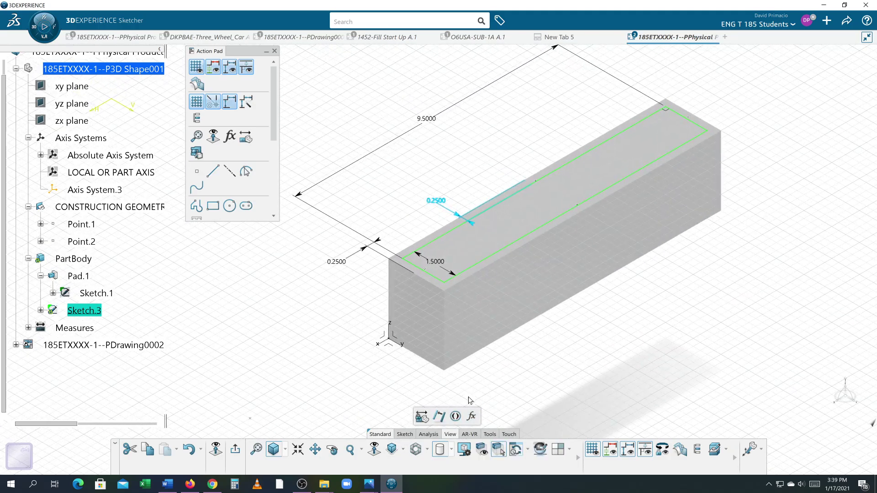
left_click(234, 450)
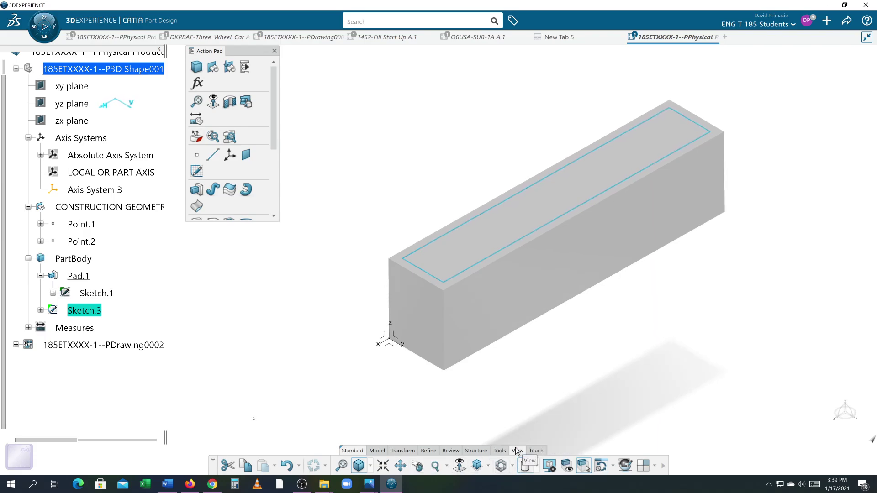
Cut a pocket from Sketch.3 with a first-limit length of 0.5 in into the top of the bar.
left_click(377, 450)
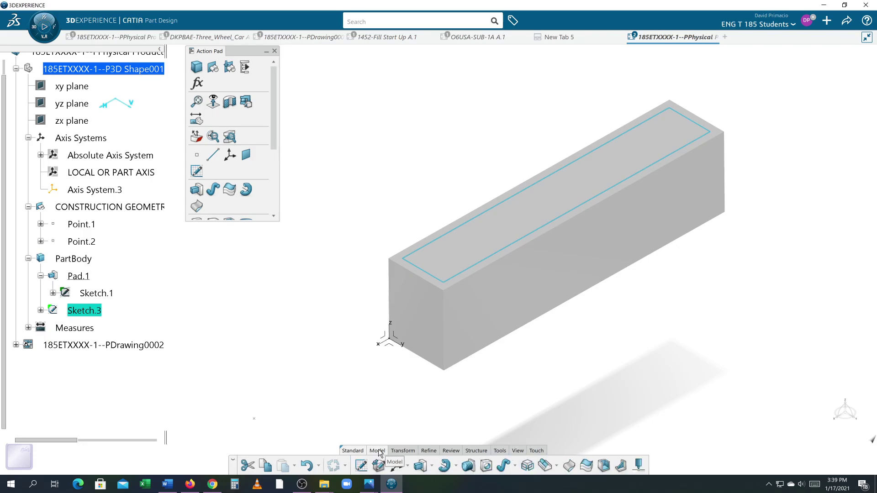
left_click(429, 467)
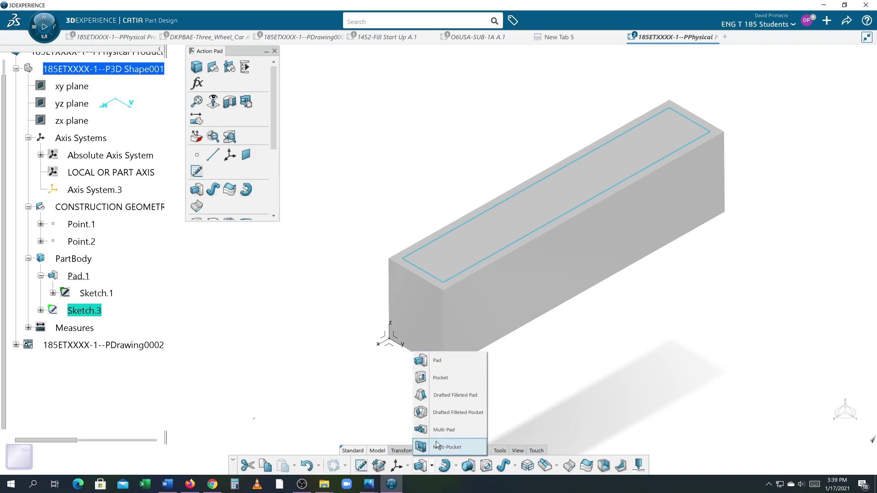
left_click(443, 378)
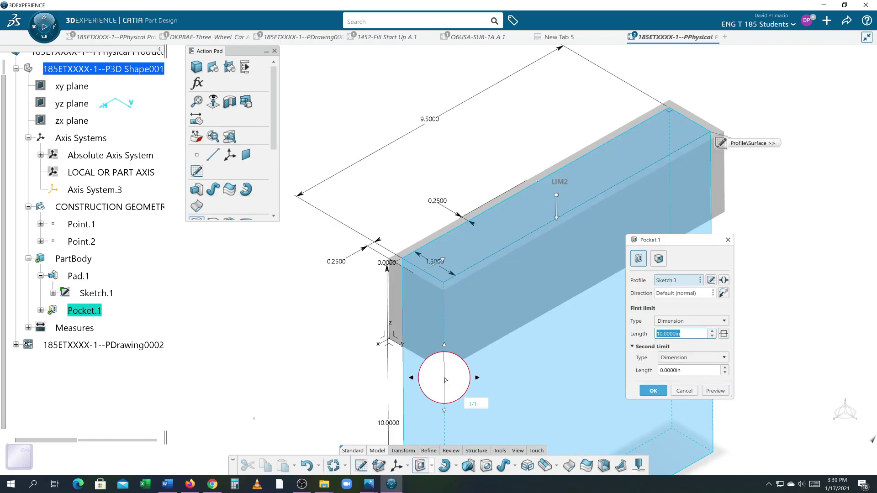
type(".5")
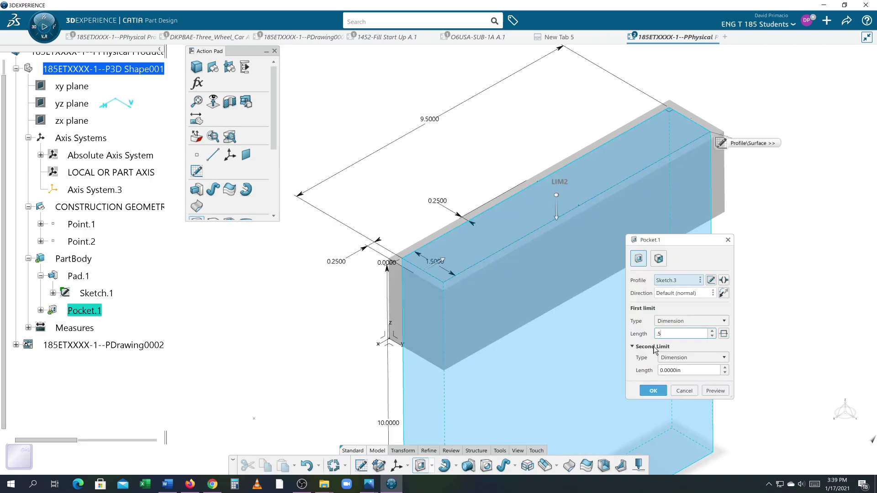
left_click(709, 391)
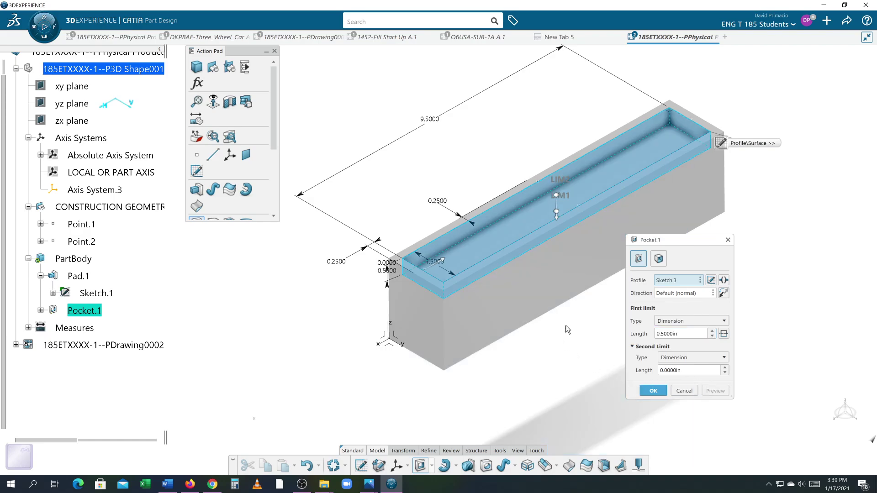
left_click(653, 391)
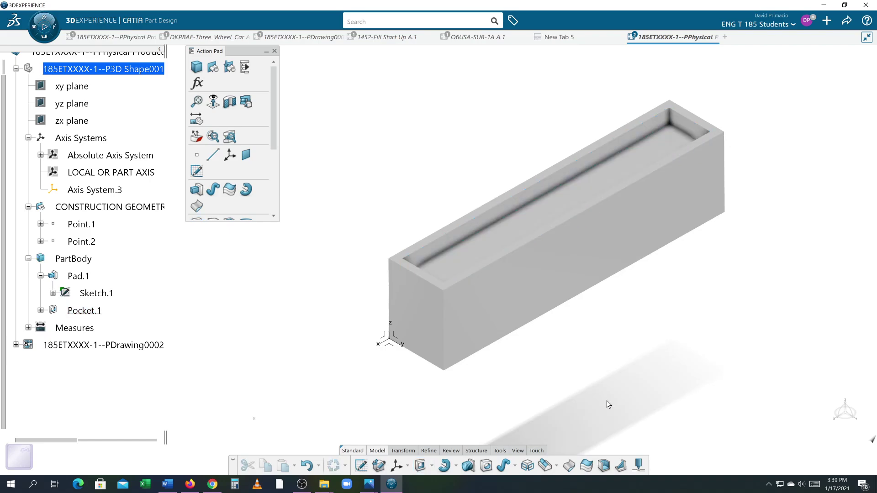
middle_click_drag(594, 391, 559, 399)
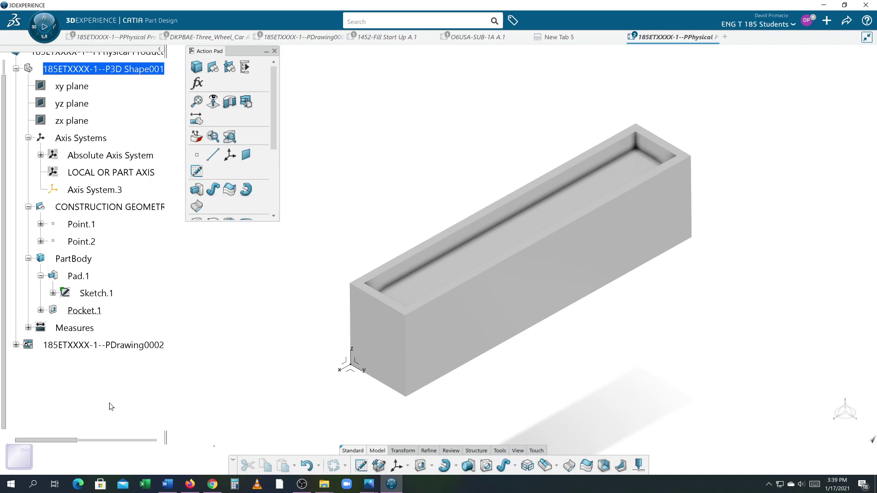
Delete the pocket and its rectangle sketch, Sketch.3, leaving only the pad.
right_click(77, 315)
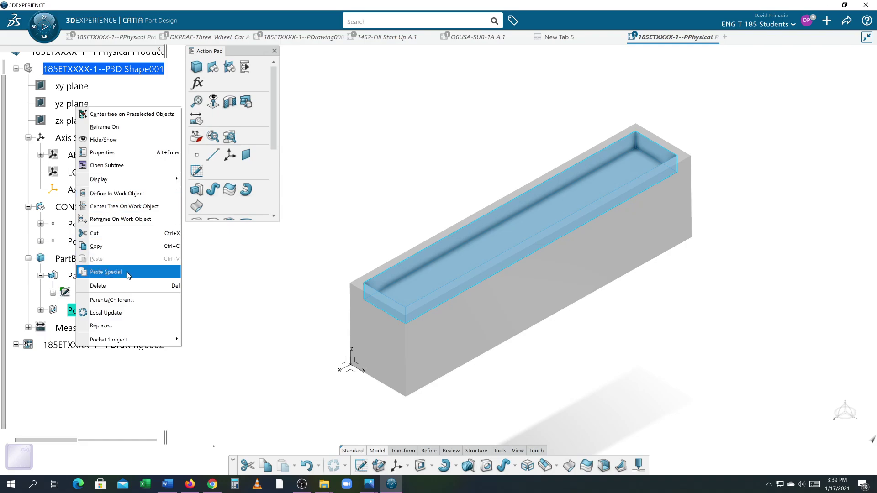
left_click(98, 286)
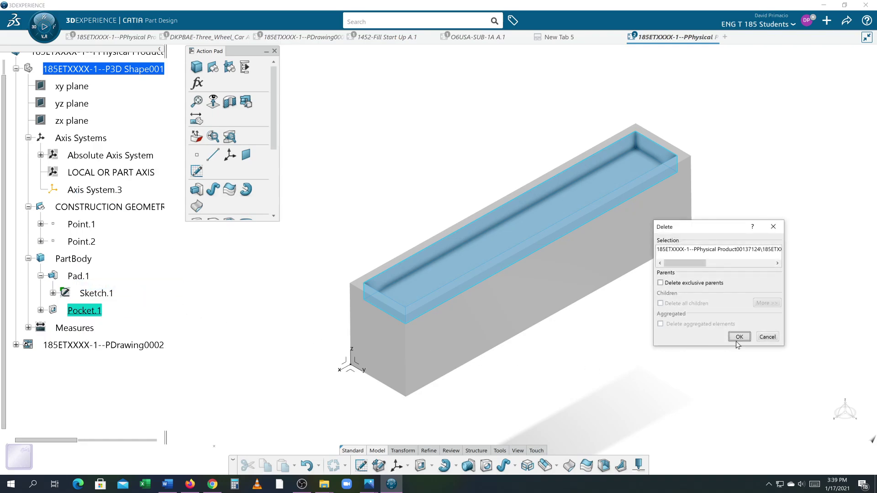
left_click(739, 337)
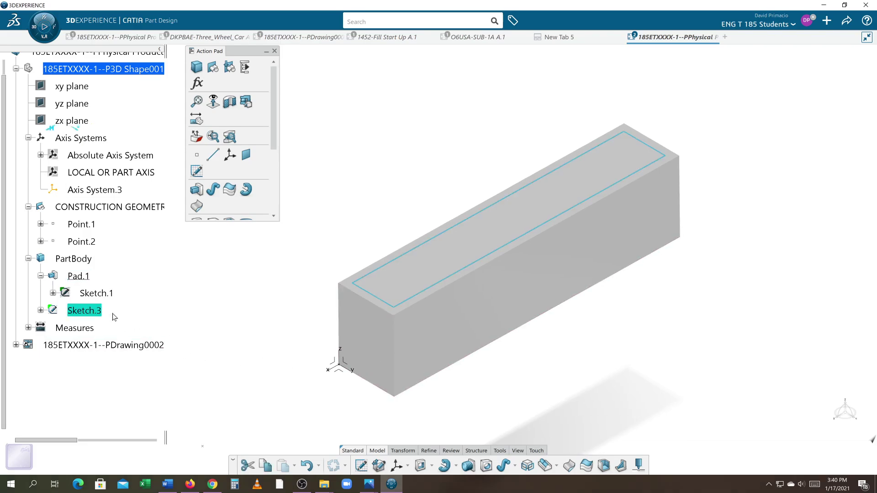
key("Delete")
key("Return")
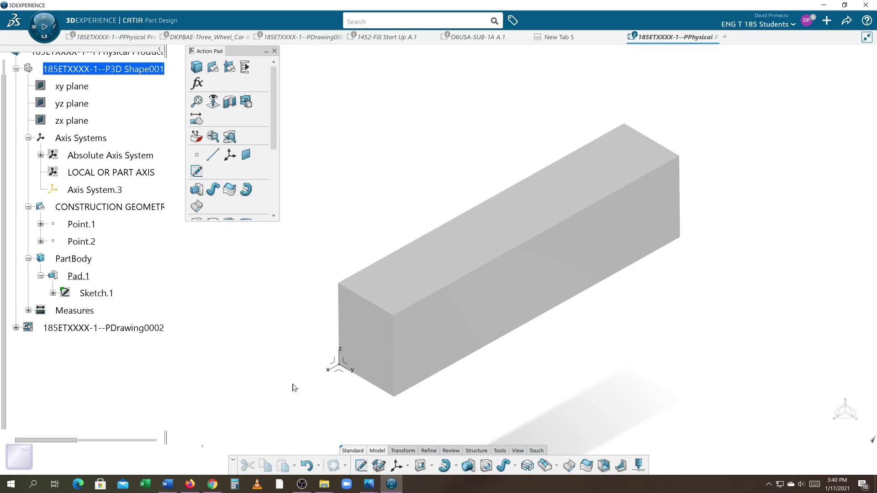
Create a positioned sketch on the bar's top face from its far long and short edges, with both H and V reversed.
middle_click_drag(297, 386, 325, 378)
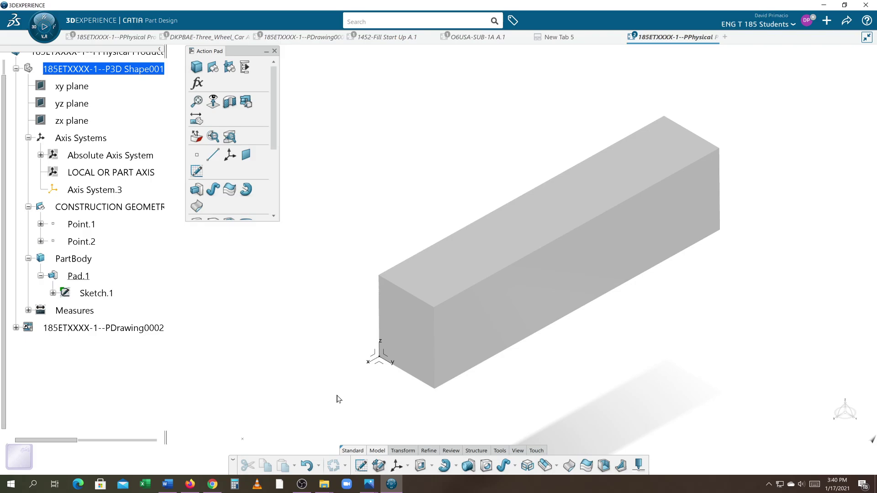
left_click(360, 466)
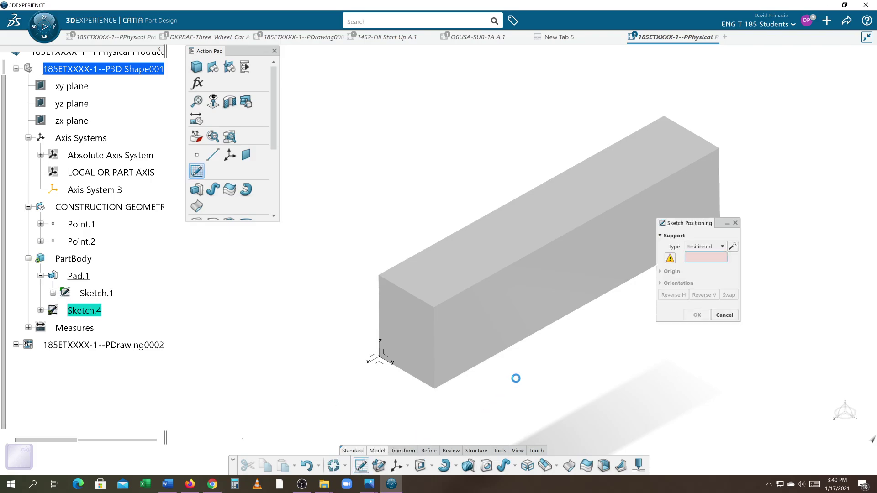
middle_click_drag(523, 378, 438, 393)
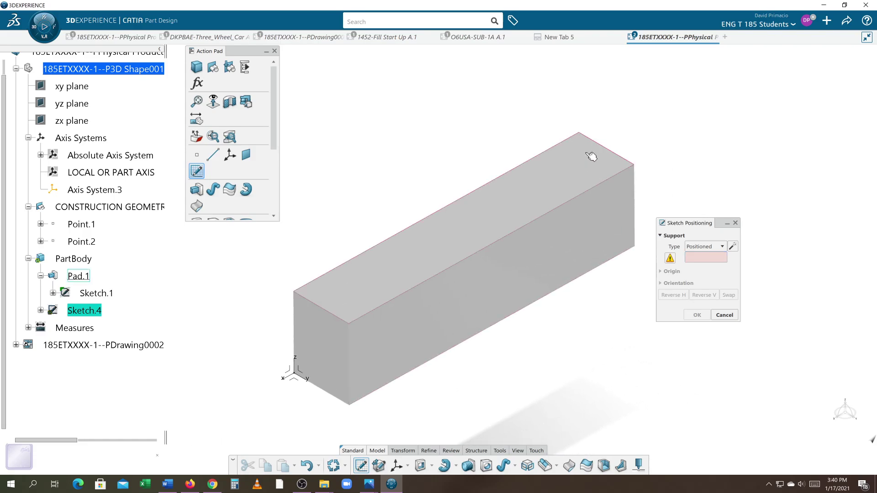
left_click(559, 150)
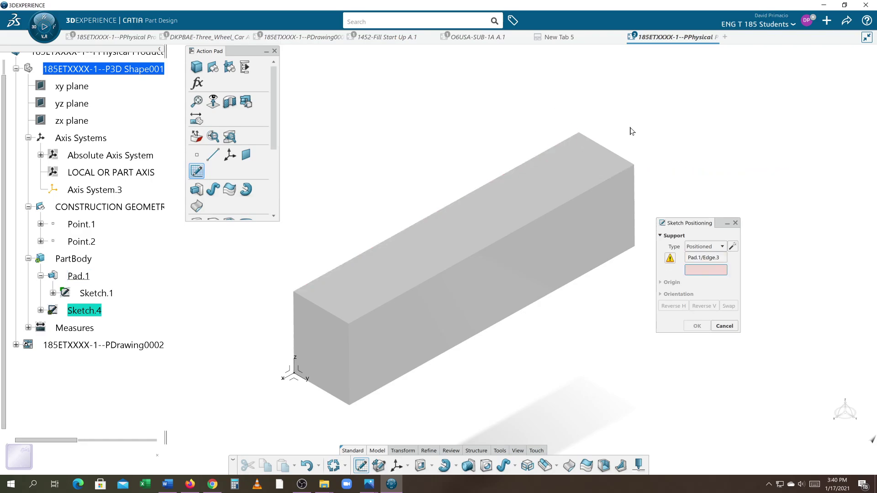
left_click(612, 150)
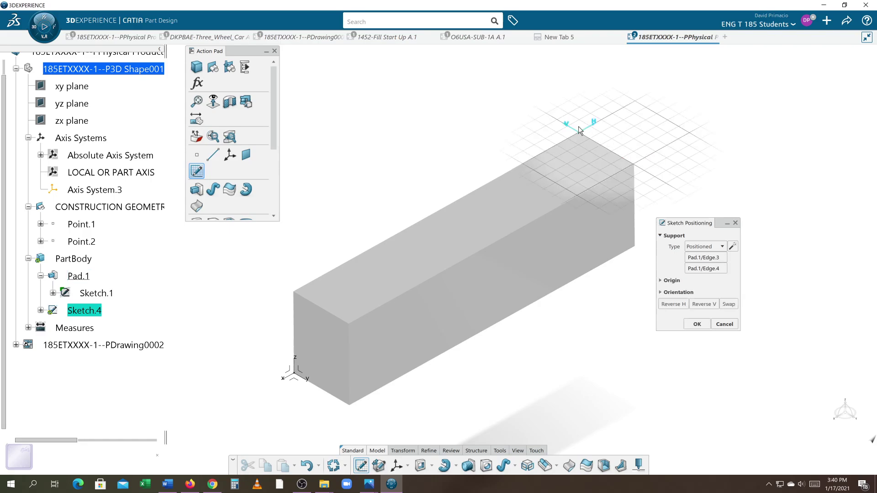
left_click(685, 305)
left_click(697, 305)
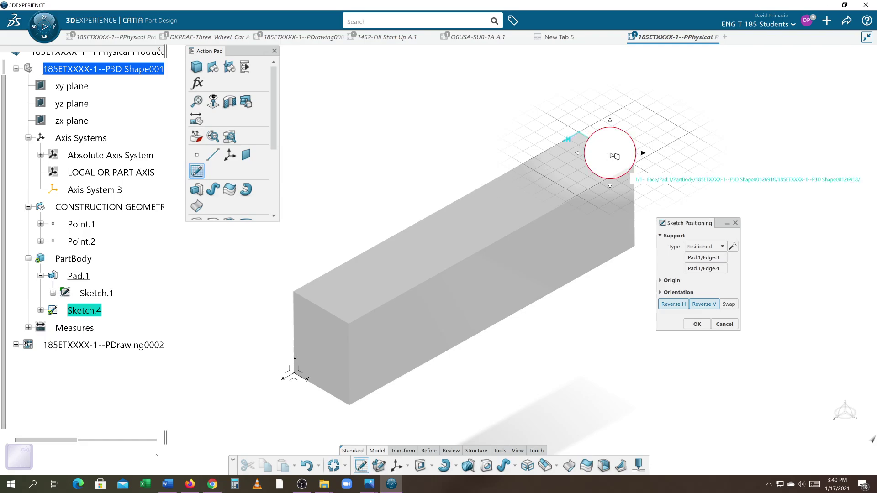
left_click(702, 325)
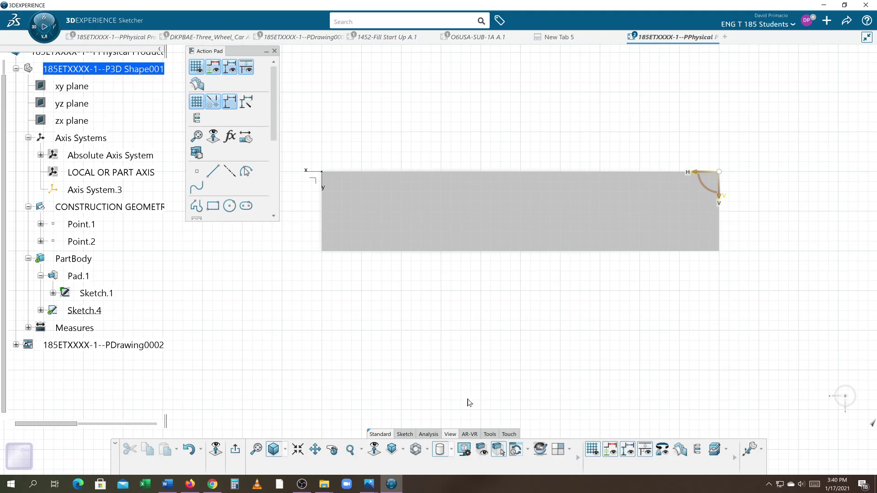
Orient the sketch view with the origin at the bar's lower-left corner and draw a 9.5 by 1.5 in rectangle inset 0.25 in.
left_click(374, 450)
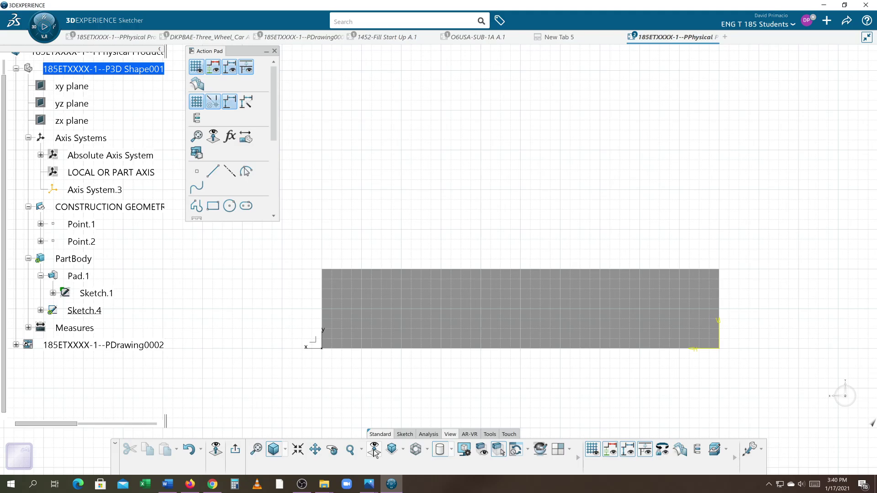
left_click(374, 449)
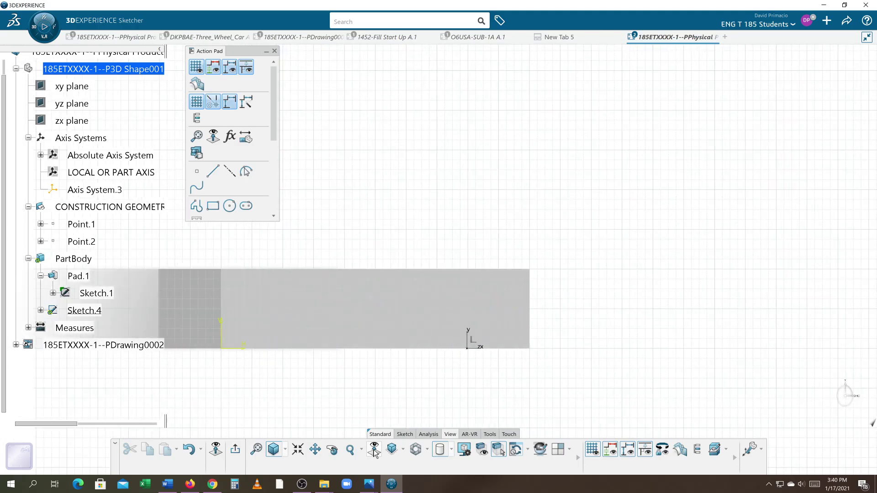
mouse_move(341, 417)
middle_mouse_down()
mouse_move(508, 364)
mouse_move(529, 345)
middle_mouse_up()
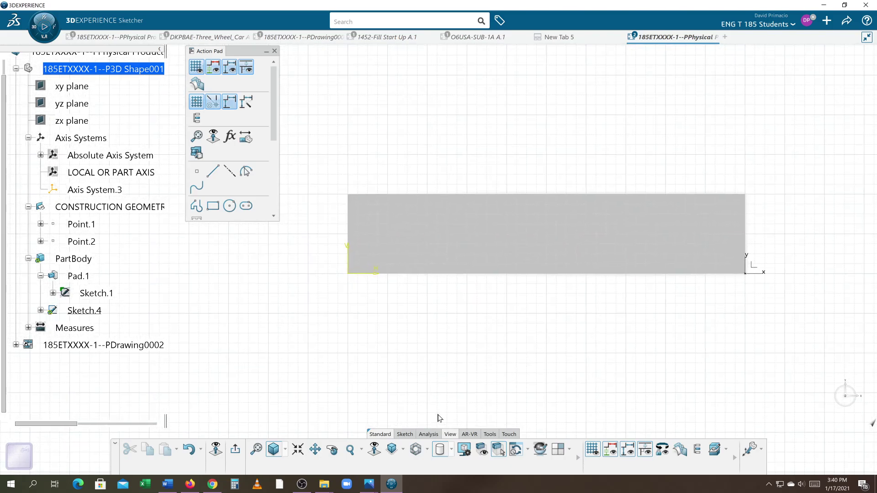
left_click(403, 434)
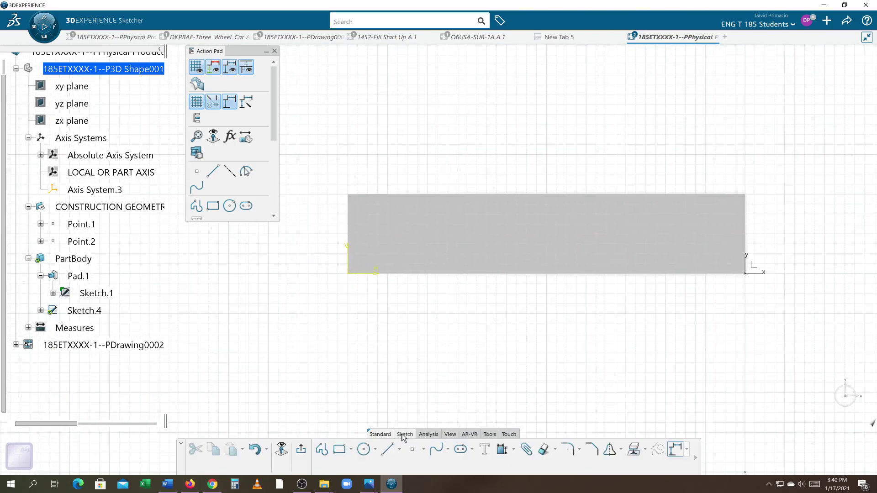
left_click(339, 449)
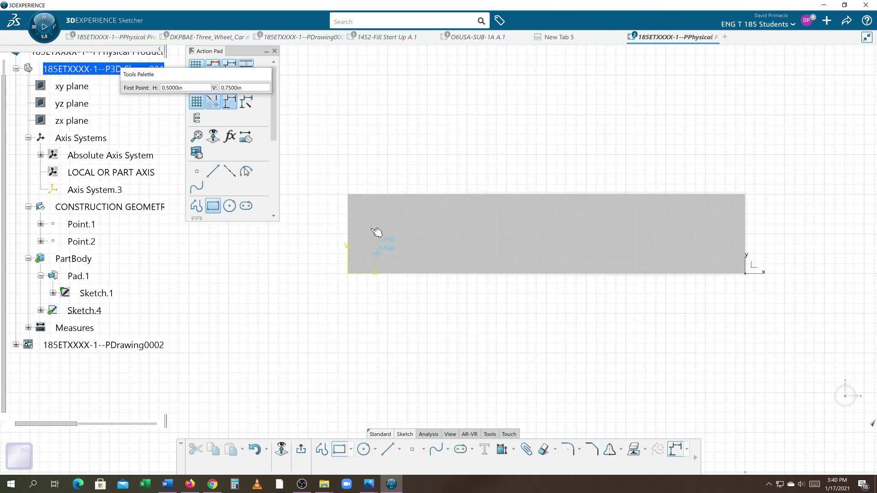
left_click(359, 204)
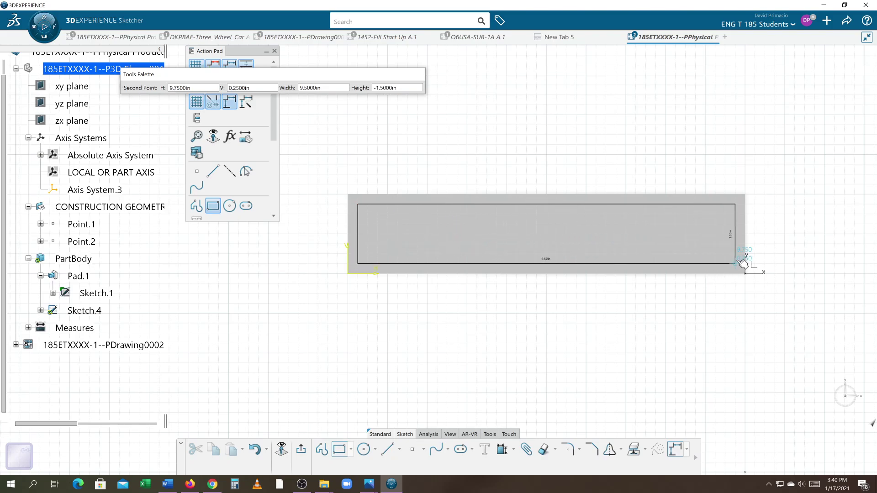
left_click(735, 263)
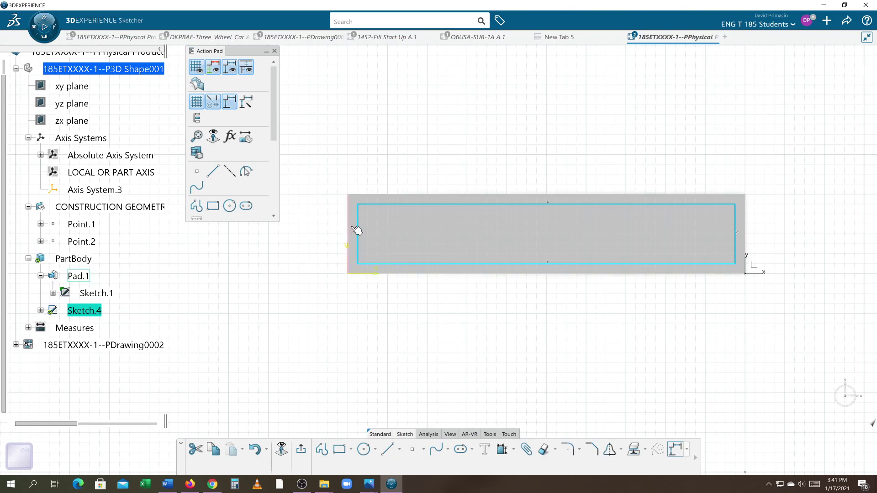
left_click(305, 286)
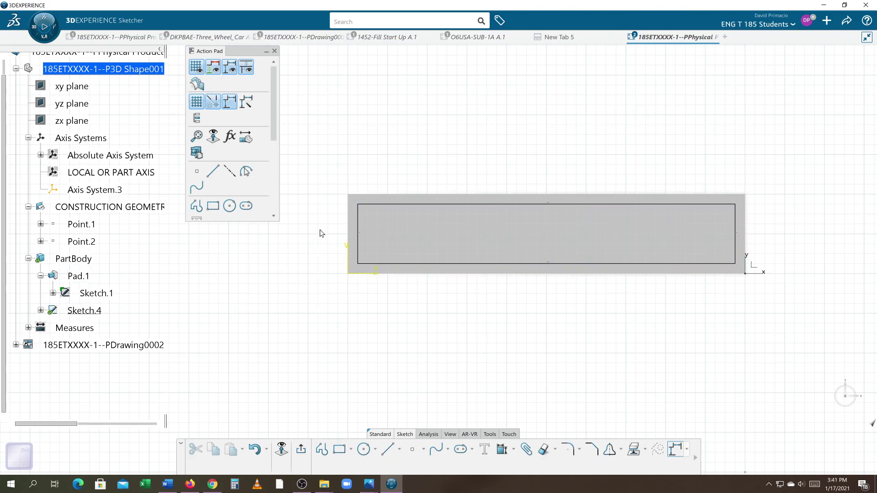
Apply Auto Constraint to all the sketch elements to fully constrain the rectangle.
mouse_move(320, 170)
left_mouse_down()
mouse_move(371, 201)
mouse_move(798, 320)
left_mouse_up()
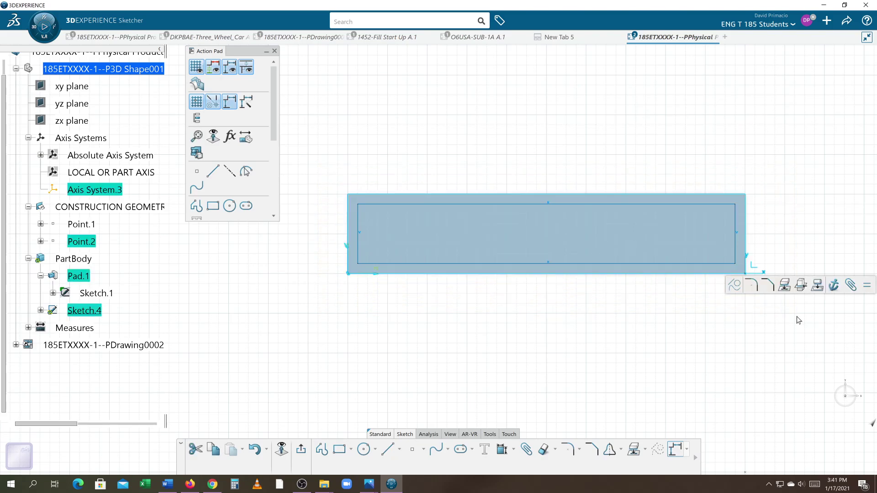
left_click(501, 450)
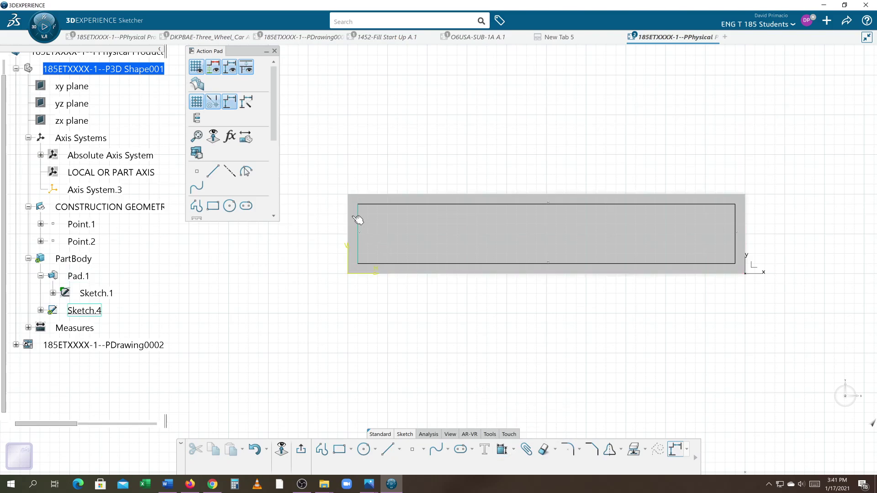
left_click(782, 350)
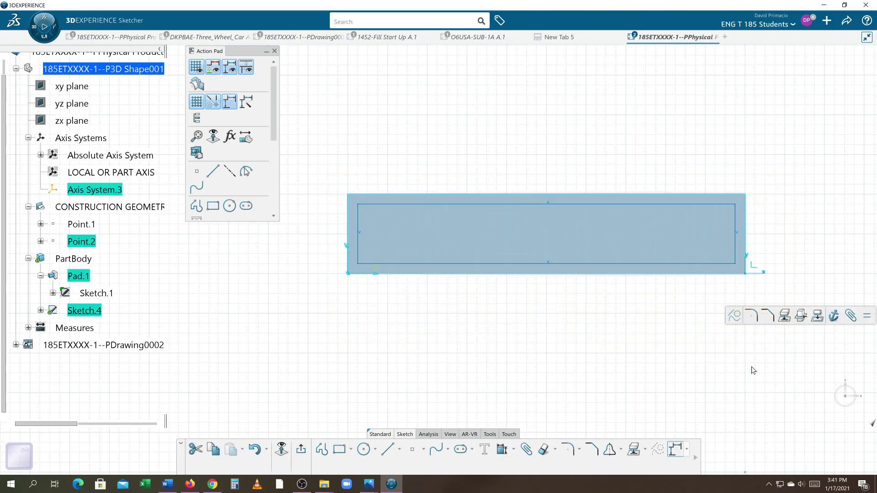
left_click(513, 449)
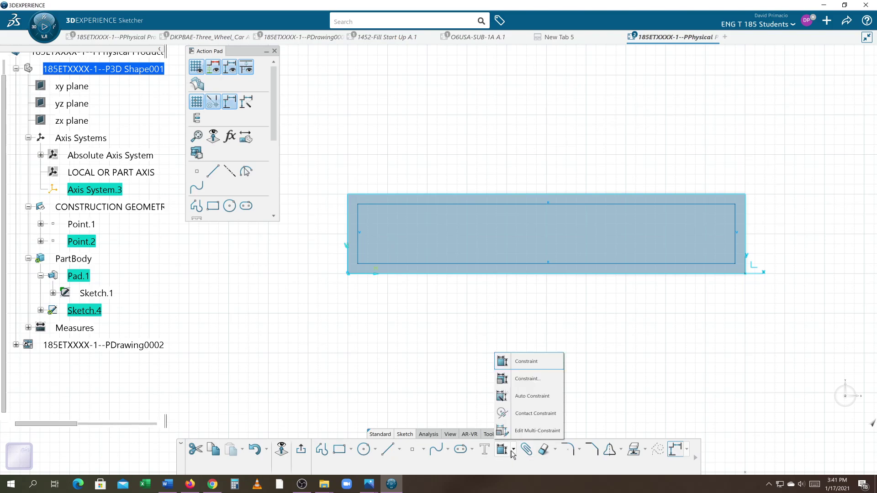
left_click(524, 401)
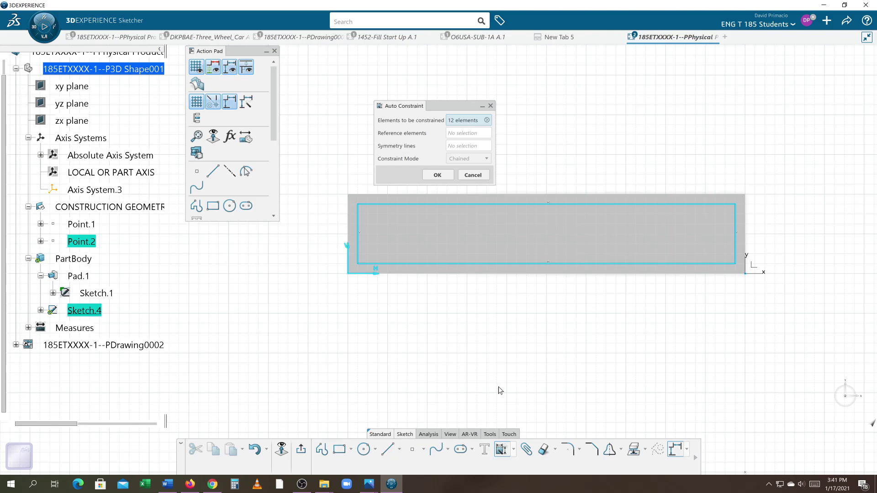
left_click(437, 176)
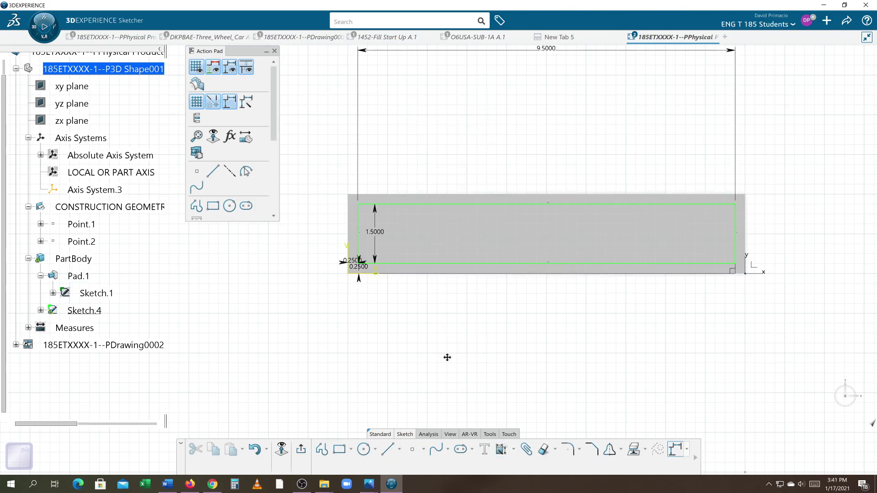
Reposition the rectangle's 1.5 in dimension outside the bar's short edge and its 9.5 in dimension just above the long edge.
middle_click_drag(447, 357, 475, 371, "ctrl")
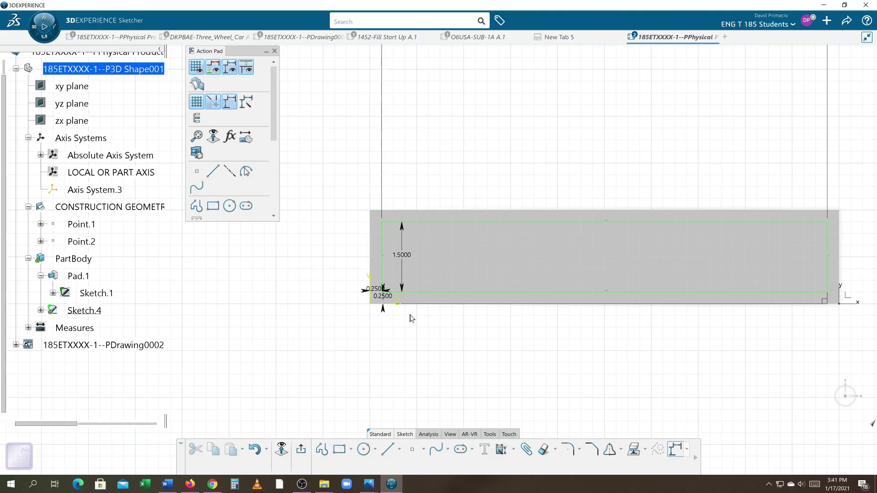
left_click_drag(402, 282, 345, 273)
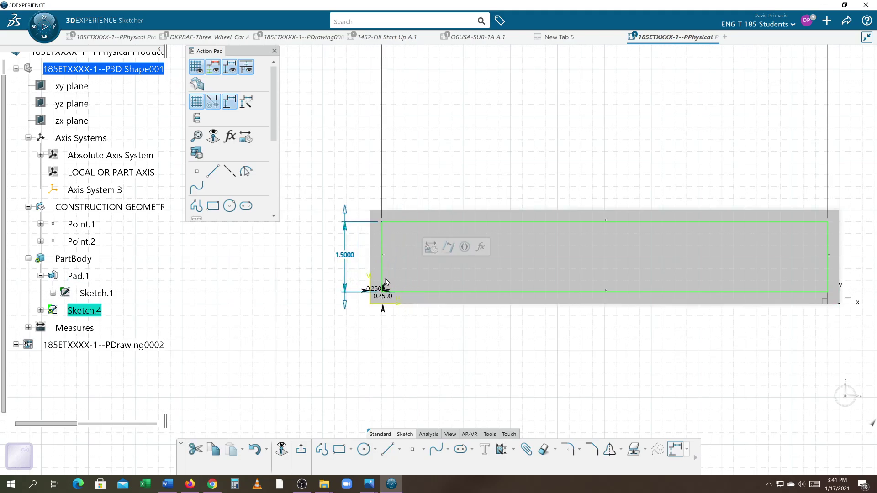
middle_click_drag(467, 186, 465, 157, "ctrl")
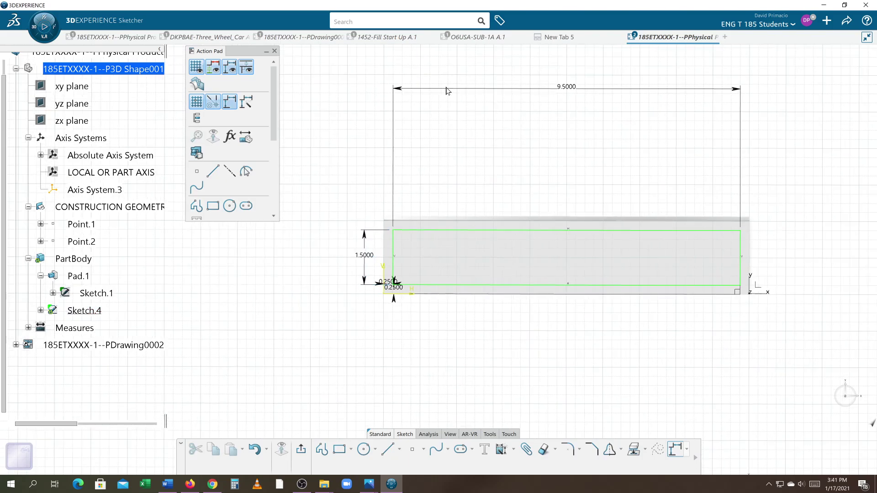
left_click_drag(447, 90, 446, 209)
left_click(338, 281)
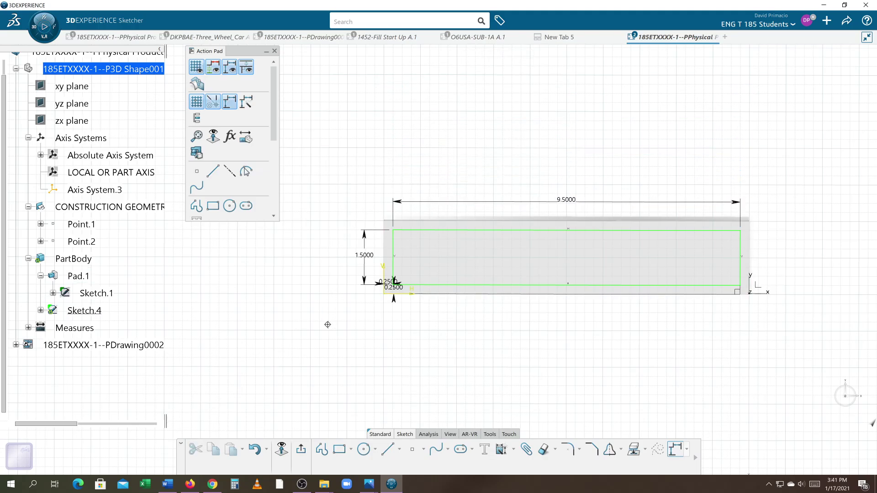
Move the two 0.25 in offset dimensions outside the bar, in line with the 1.5 and 9.5 in dimensions.
middle_click_drag(328, 325, 377, 281)
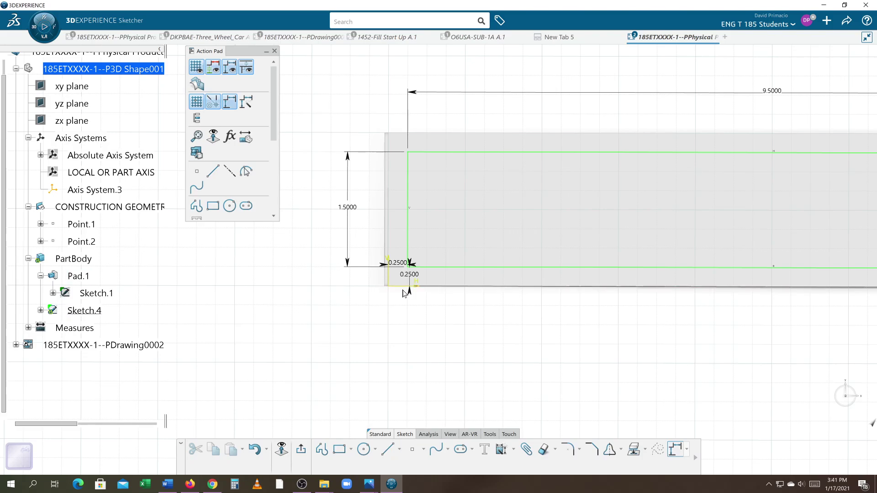
mouse_move(410, 292)
left_mouse_down()
mouse_move(350, 298)
mouse_move(347, 281)
left_mouse_up()
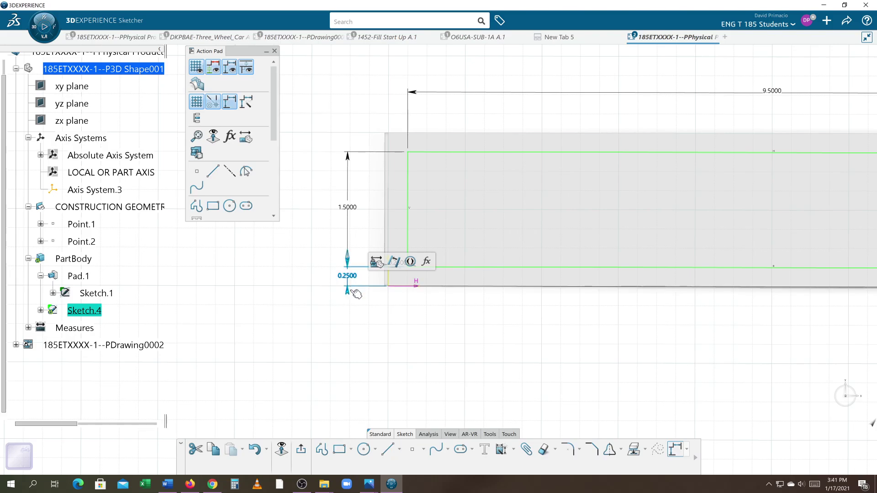
left_click(352, 315)
middle_click_drag(353, 311, 389, 298)
mouse_move(421, 256)
left_mouse_down()
mouse_move(445, 98)
mouse_move(441, 89)
mouse_move(380, 87)
left_mouse_up()
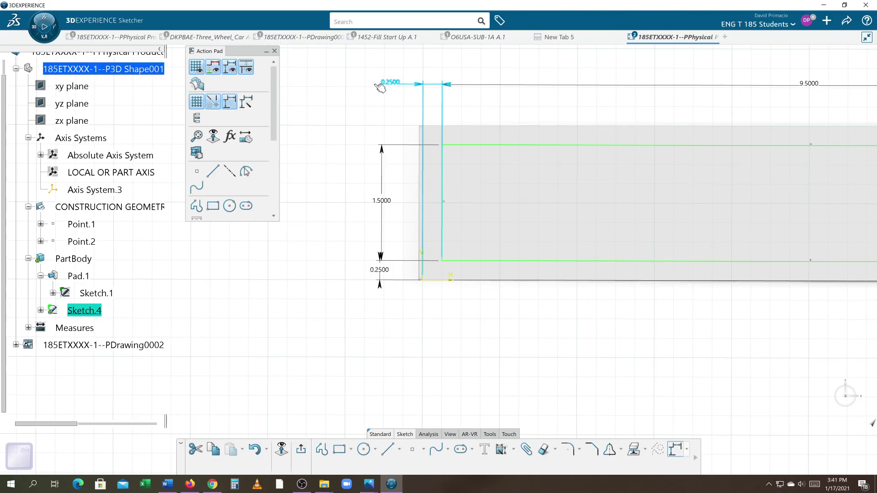
left_click(365, 102)
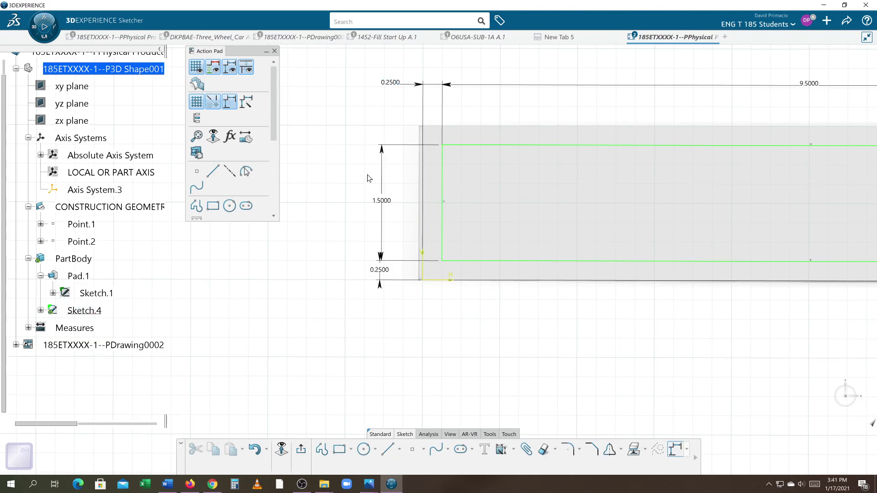
Place the vertical 0.25 in offset dimension's value below its arrows and align it with the 1.5 in dimension.
left_click(379, 273)
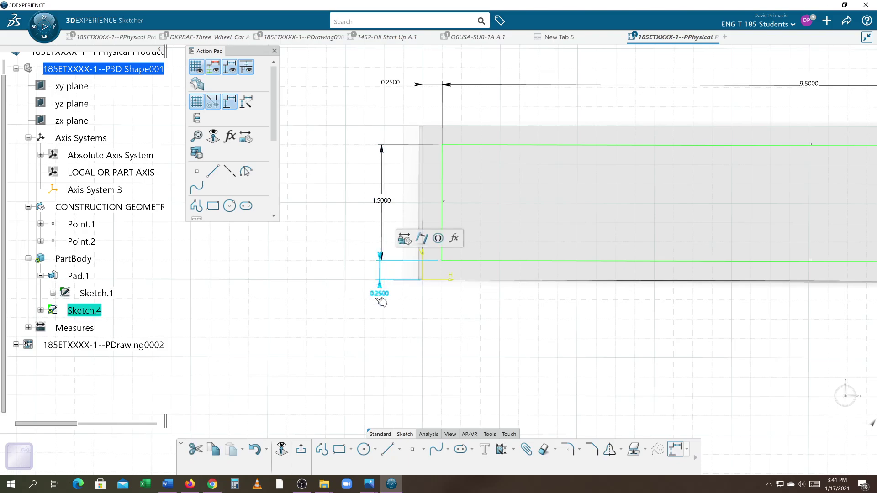
left_click_drag(381, 301, 382, 317)
left_click_drag(383, 278, 385, 277)
left_click(419, 306)
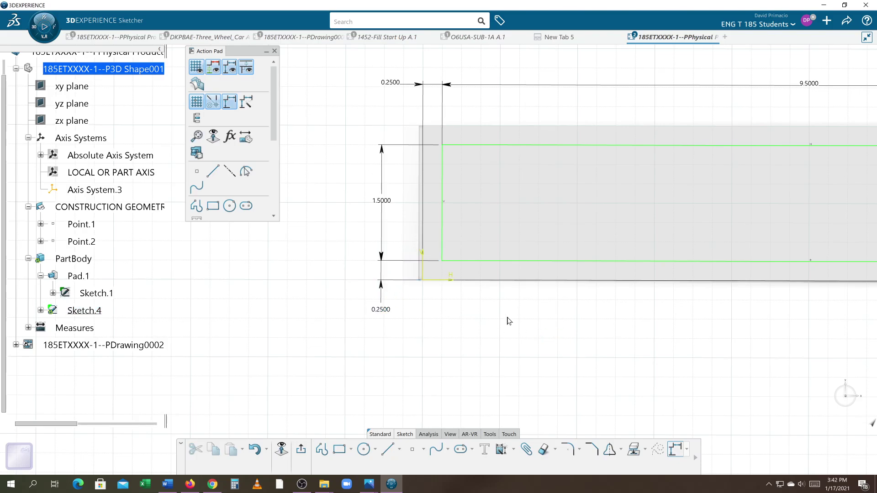
Exit the constrained rectangle sketch and return to the solid part.
middle_click_drag(507, 319, 508, 340)
middle_click_drag(551, 315, 508, 322)
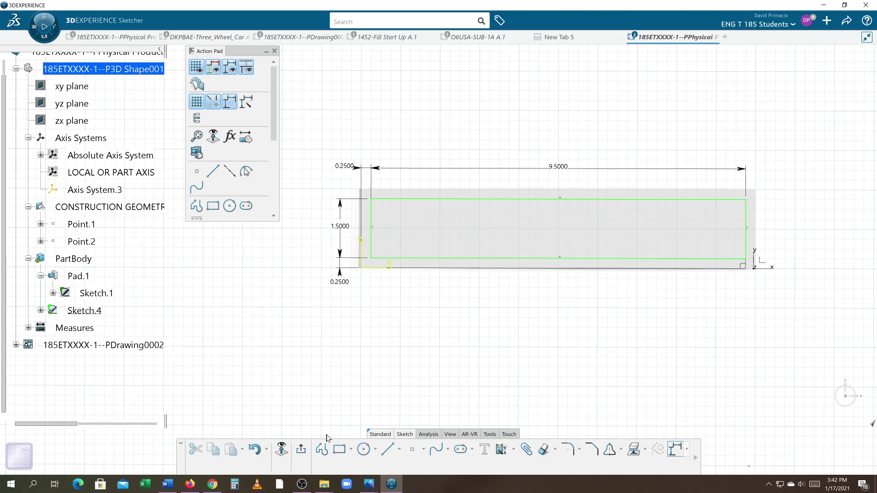
left_click(301, 452)
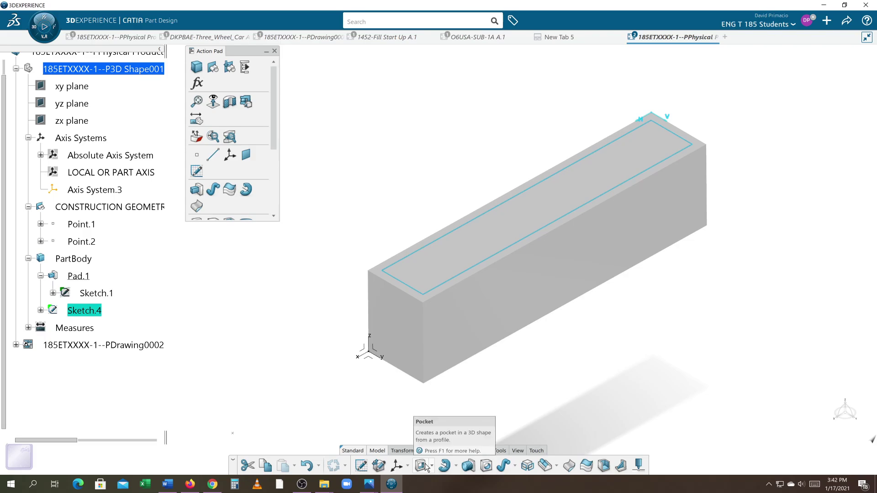
Start a pocket from the rectangle sketch, with its first limit set to Up to plane at the bar's bottom face.
left_click(105, 314)
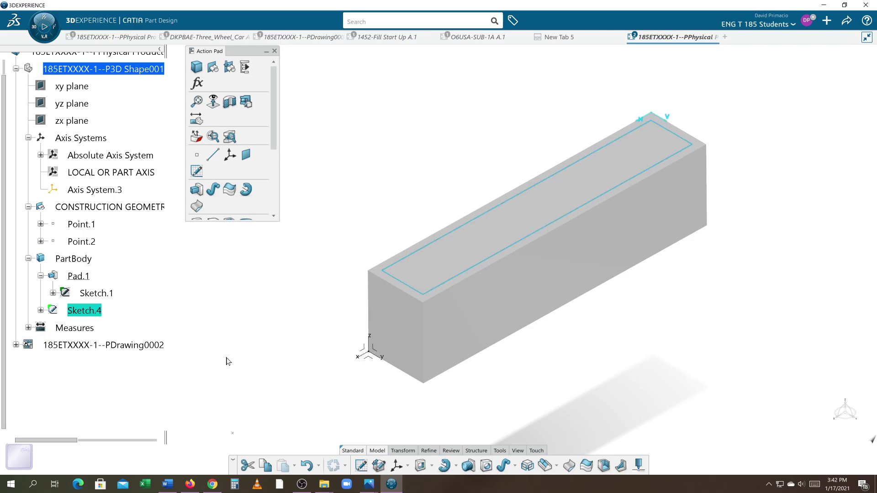
left_click(421, 465)
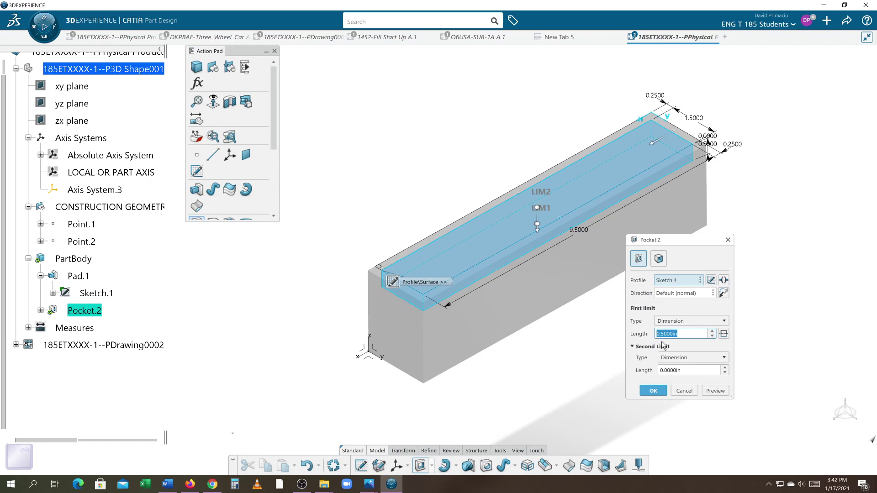
left_click(685, 282)
left_click(697, 296)
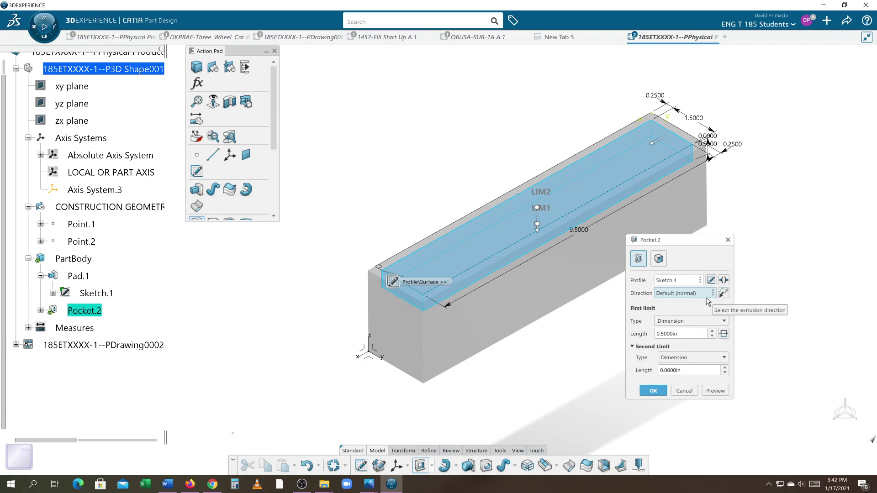
left_click(707, 323)
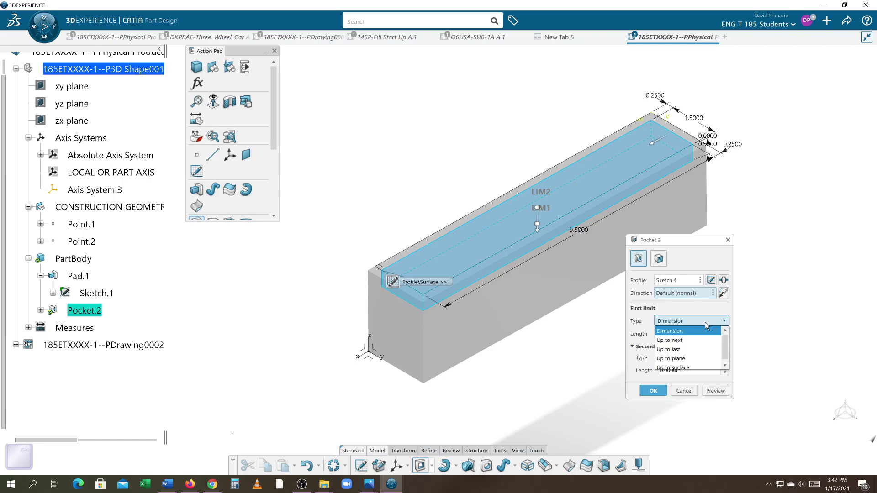
left_click(695, 359)
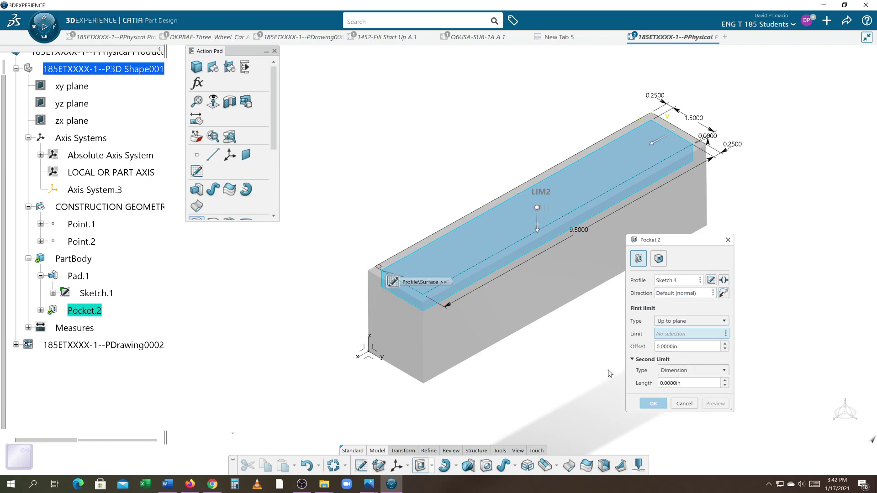
middle_click_drag(498, 396, 525, 329)
left_click(504, 232)
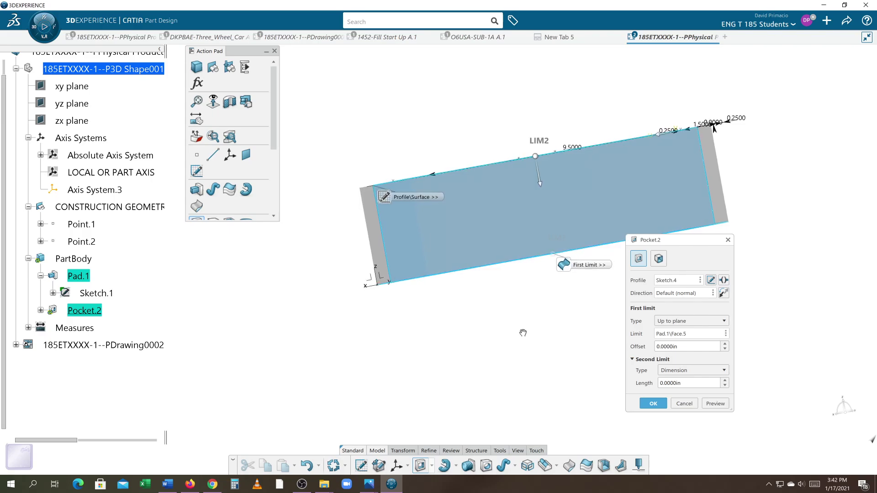
Try a 0.5 in offset from the bar's bottom face and preview the pocket.
double_click(684, 347)
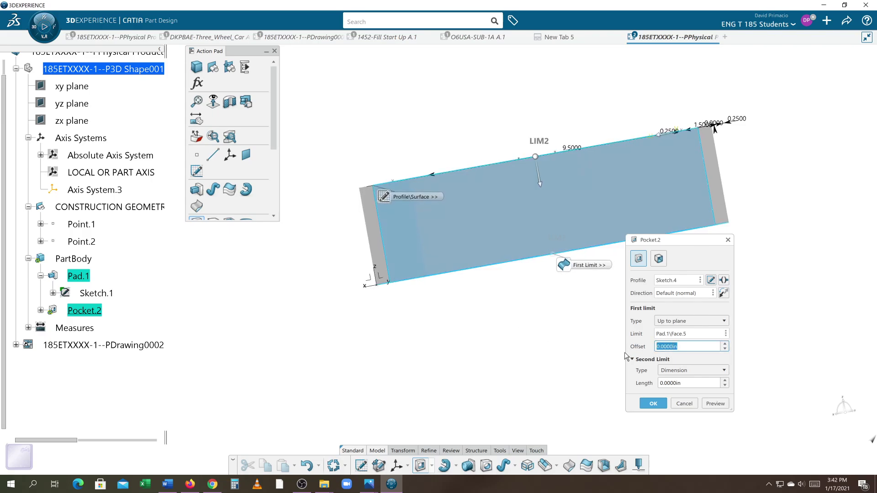
type(".5")
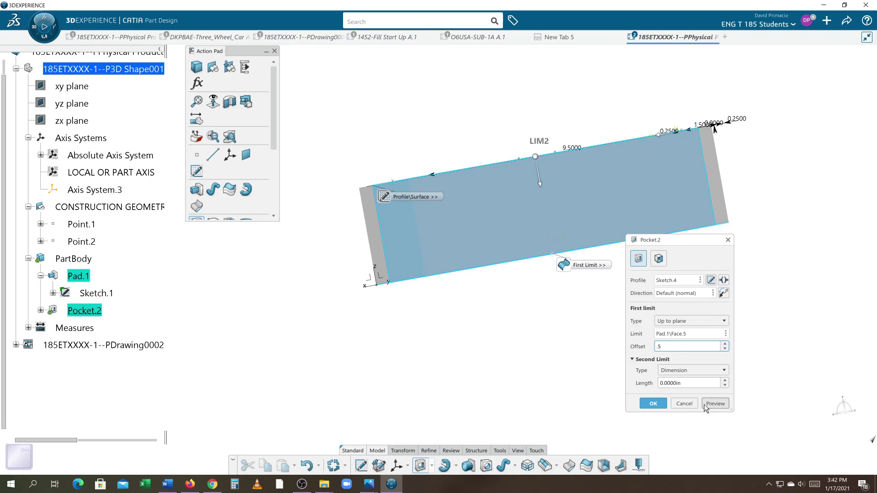
left_click(706, 404)
middle_click_drag(536, 339, 489, 324)
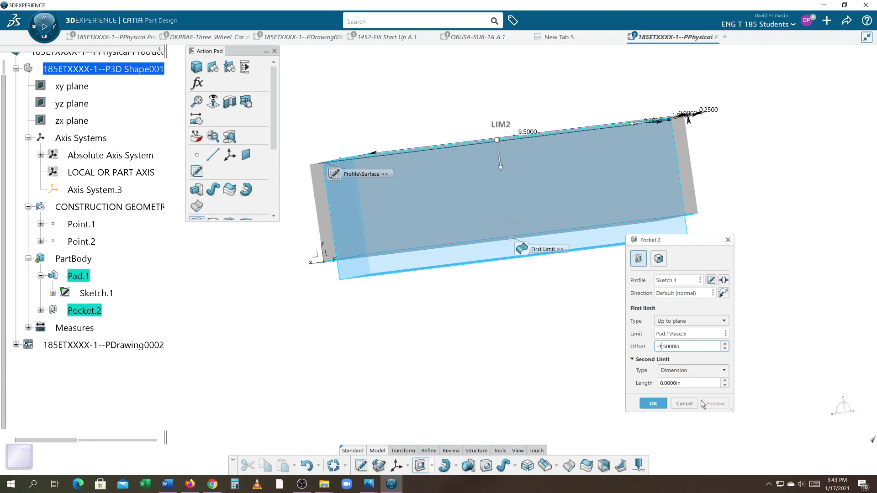
Set the pocket's offset from the bottom face to -1.5 in, preview it and create the pocket.
key("Tab")
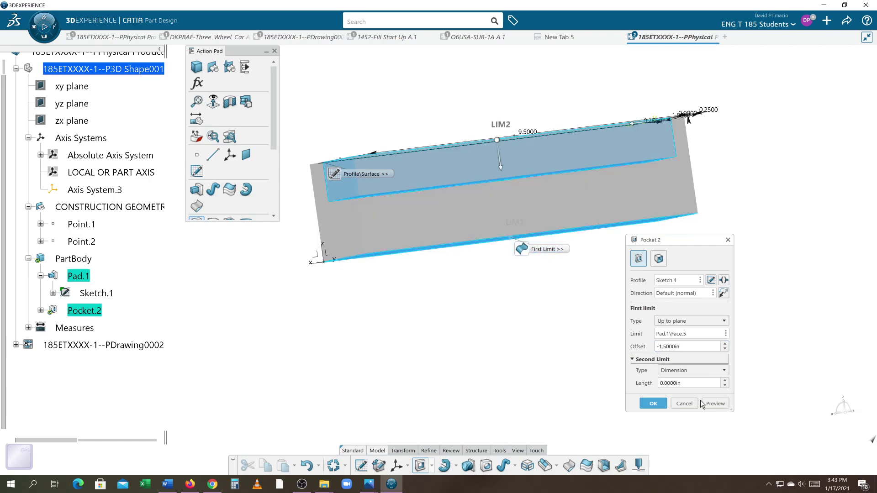
left_click(706, 404)
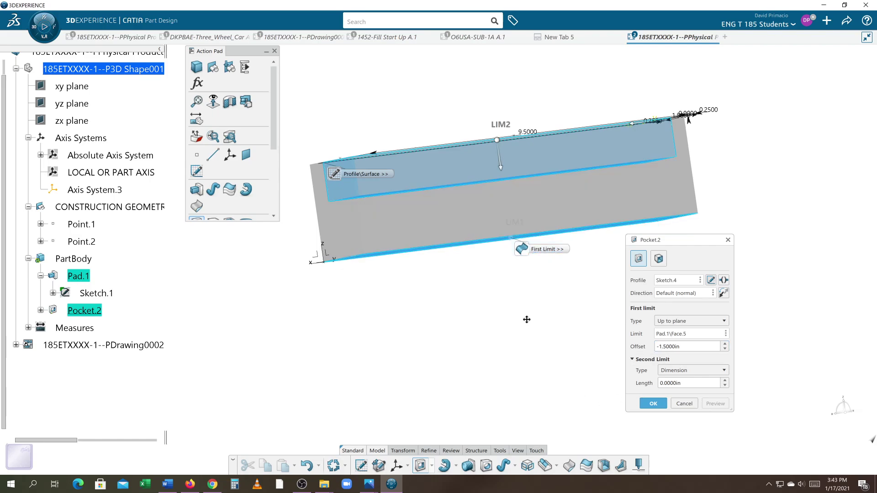
middle_click_drag(527, 320, 535, 296)
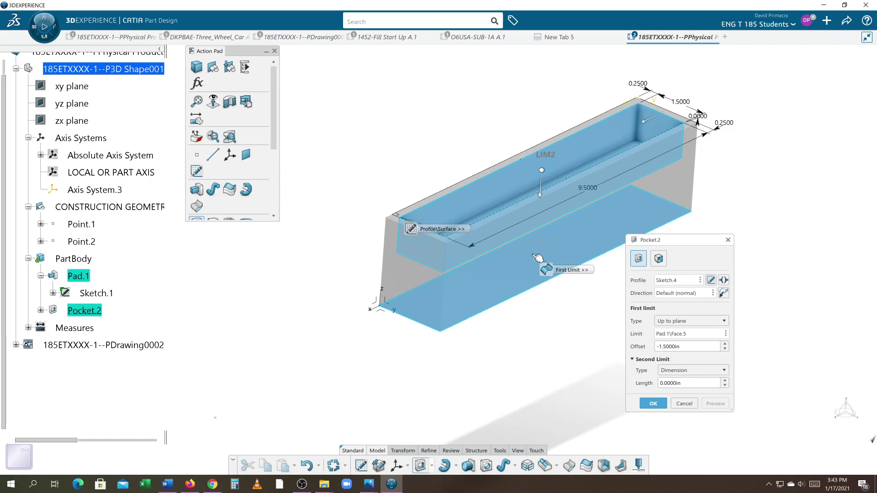
middle_click_drag(543, 364, 584, 474)
middle_click(542, 351)
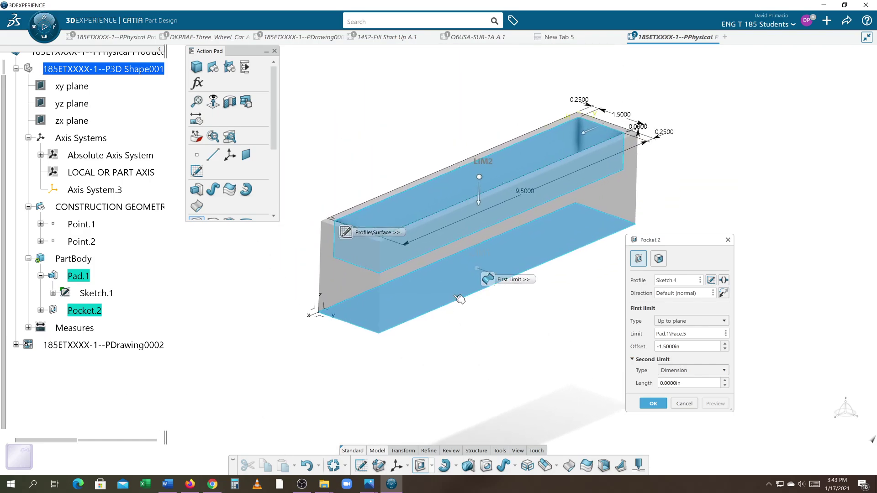
left_click(652, 403)
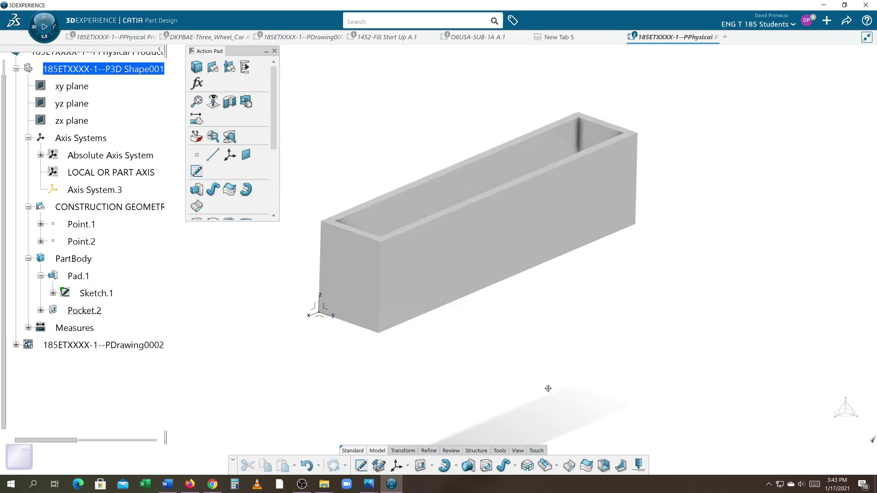
Display the part in the Shading with Edges and Hidden Edges style.
middle_click_drag(566, 395, 610, 407)
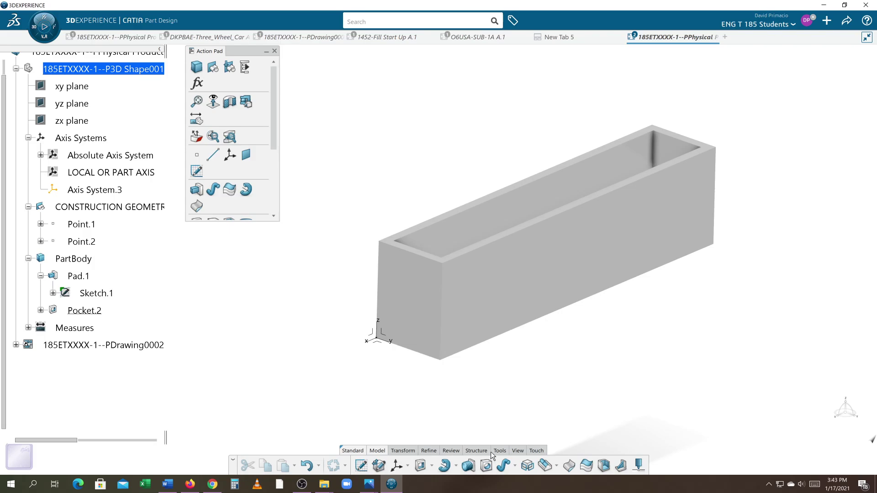
left_click(515, 451)
left_click(536, 467)
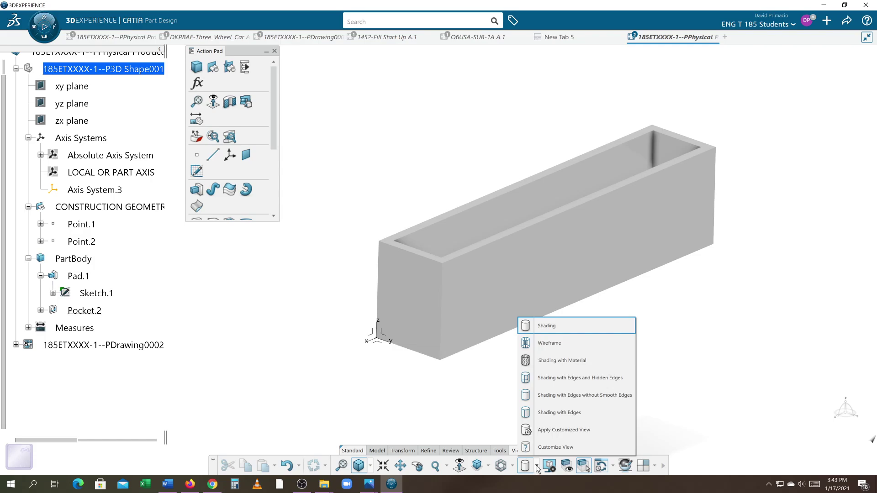
left_click(561, 379)
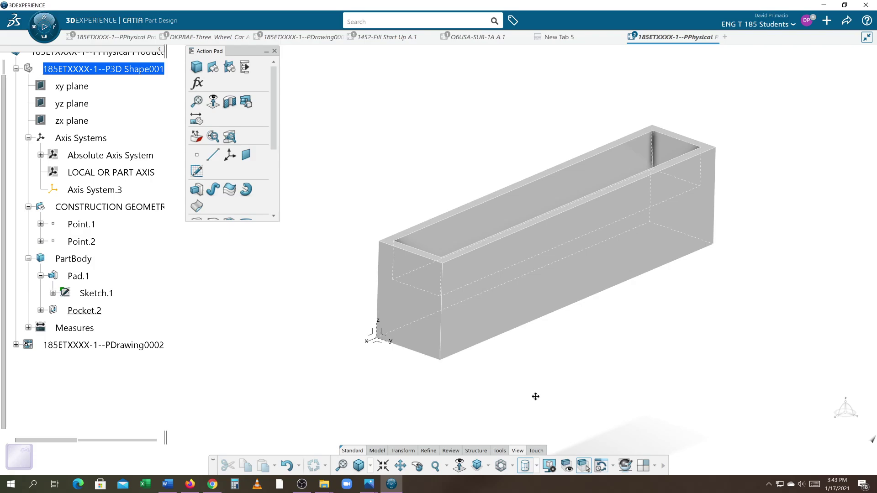
middle_click_drag(534, 397, 496, 413)
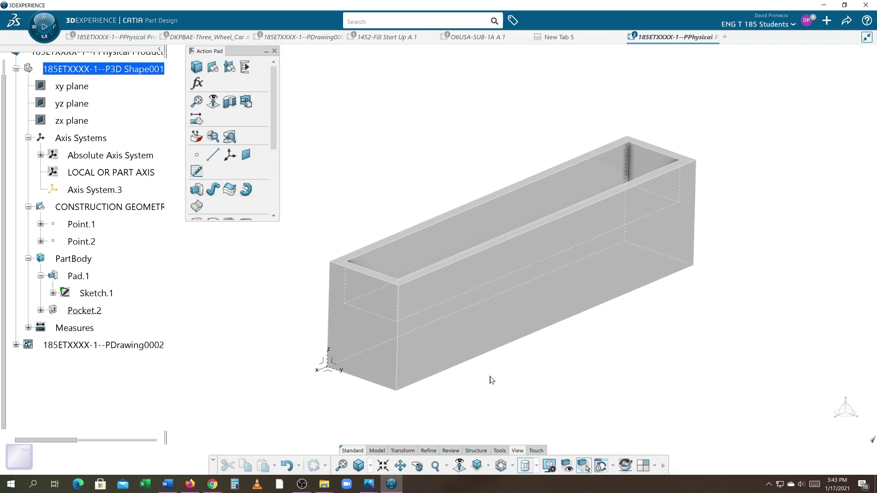
Edit the bar's pad and set its profile height to 3 in.
double_click(376, 369)
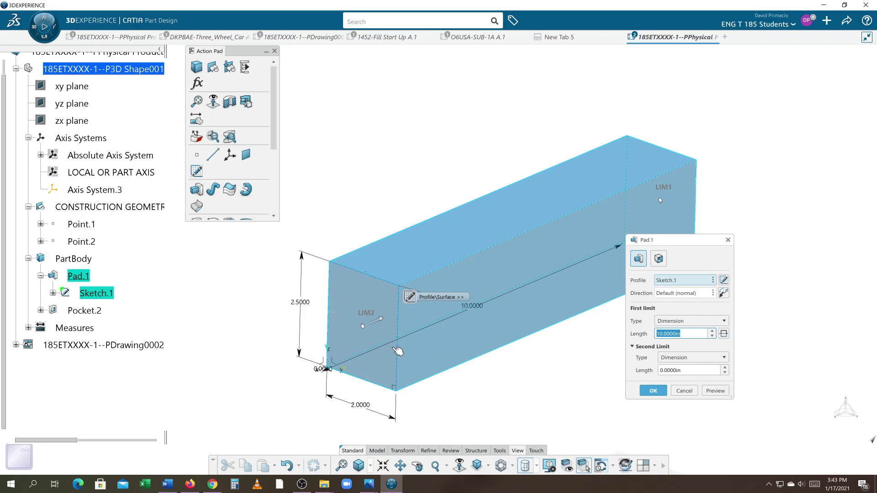
double_click(305, 307)
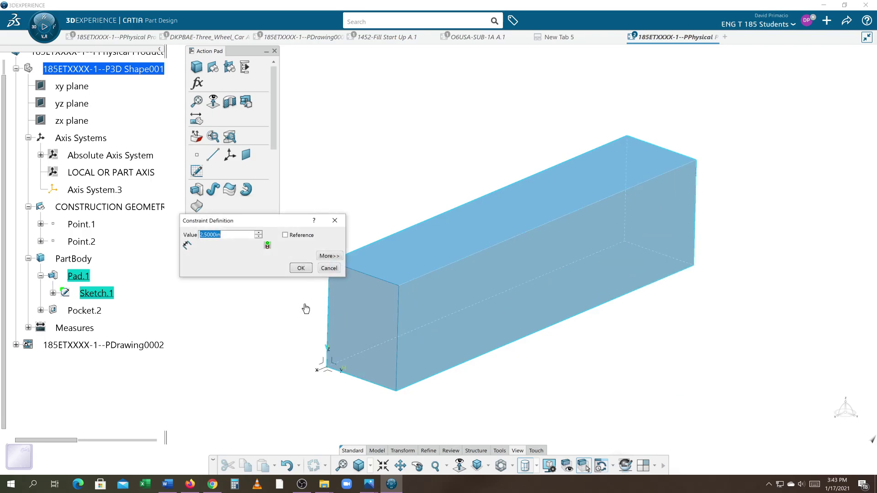
type("3")
key("Return")
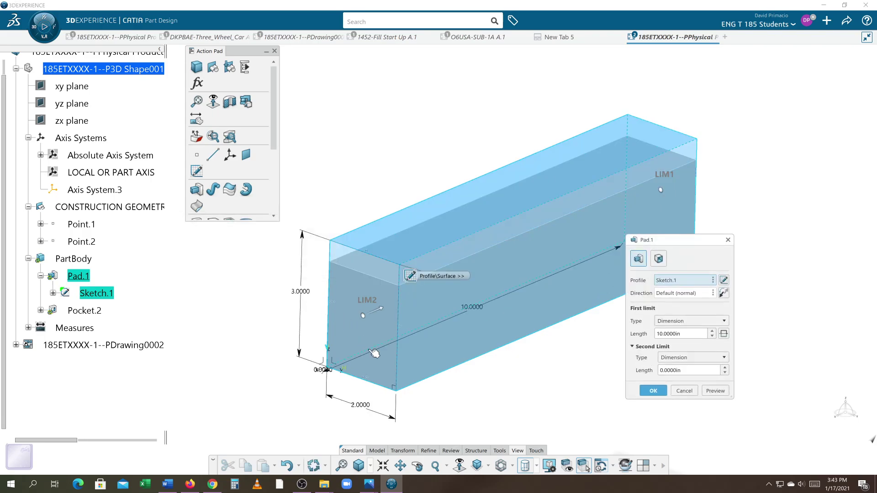
left_click(646, 391)
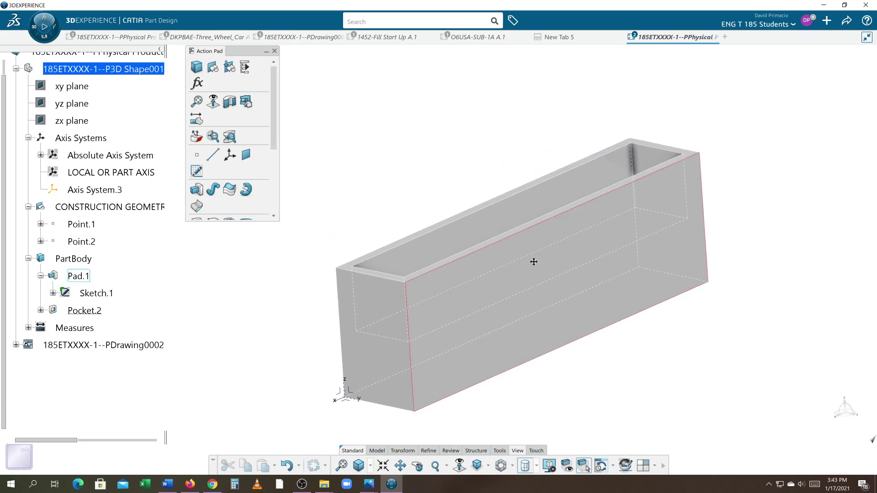
Examine the pocket's floor in relation to the bar's bottom face on the taller bar.
middle_click_drag(530, 260, 530, 232)
middle_click_drag(464, 161, 403, 194)
left_click(385, 166)
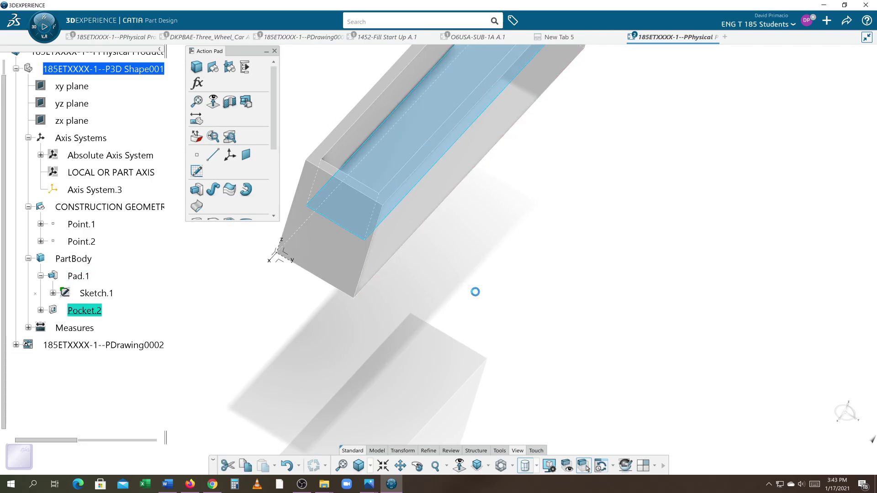
mouse_move(491, 346)
middle_mouse_down()
mouse_move(504, 375)
mouse_move(474, 303)
mouse_move(487, 340)
middle_mouse_up()
middle_click(523, 367)
middle_click_drag(537, 394, 500, 419)
left_click(506, 388)
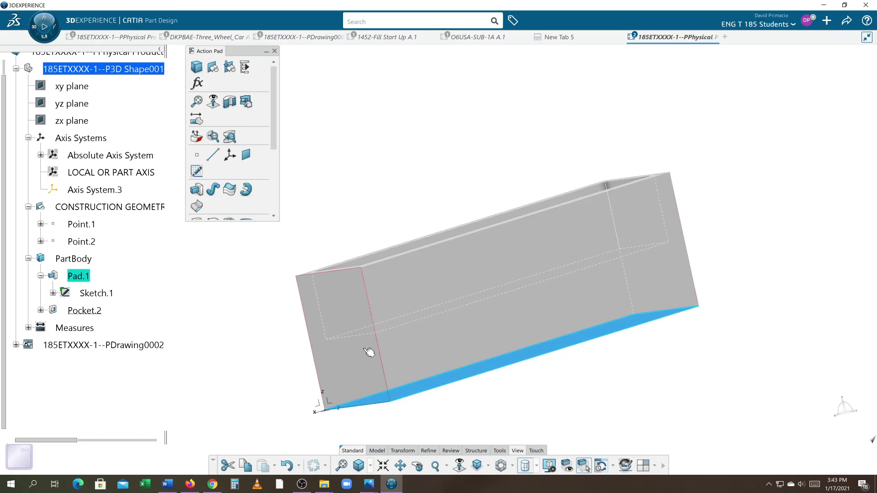
middle_click_drag(477, 376, 523, 395)
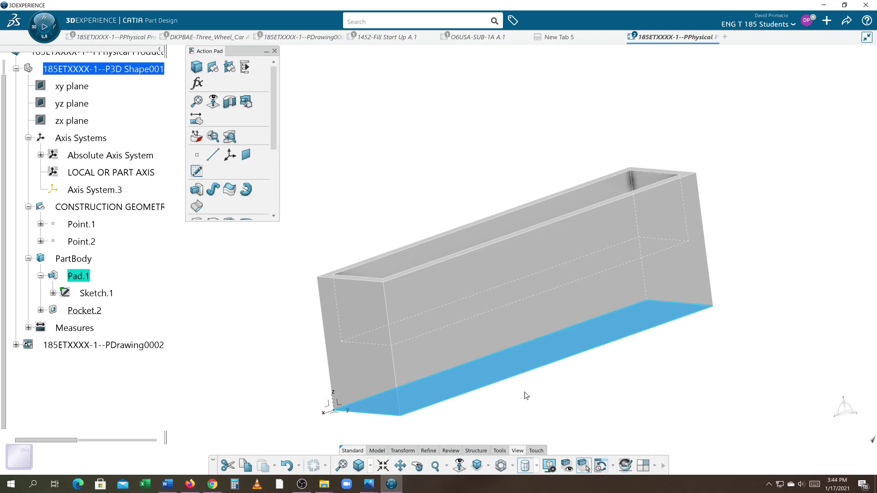
Edit the bar's pad and set its profile height to 2 in.
double_click(472, 354)
mouse_move(468, 352)
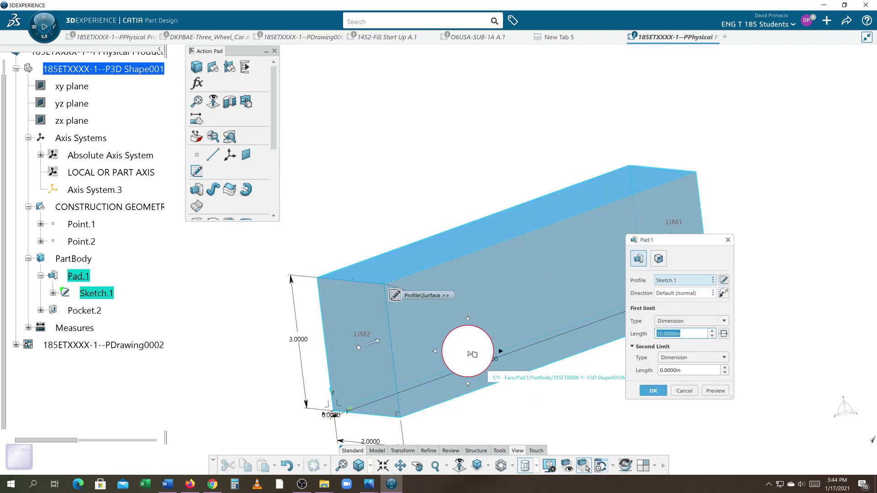
double_click(299, 342)
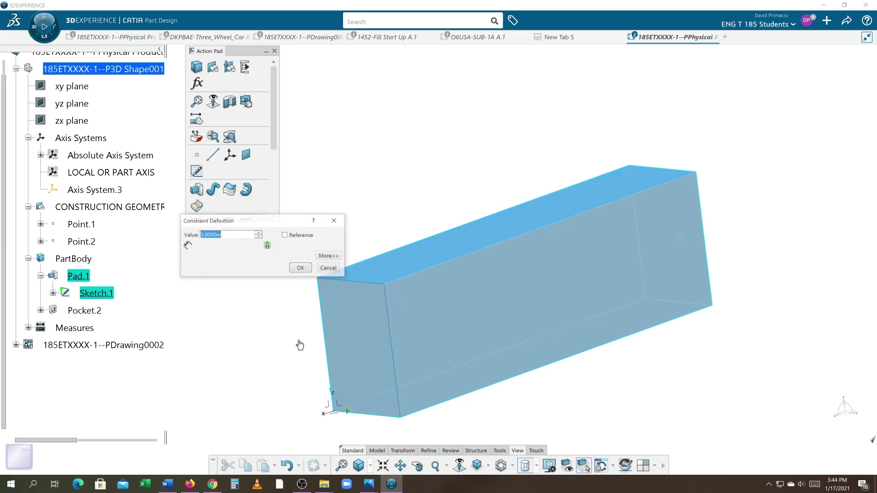
type("2")
key("Return")
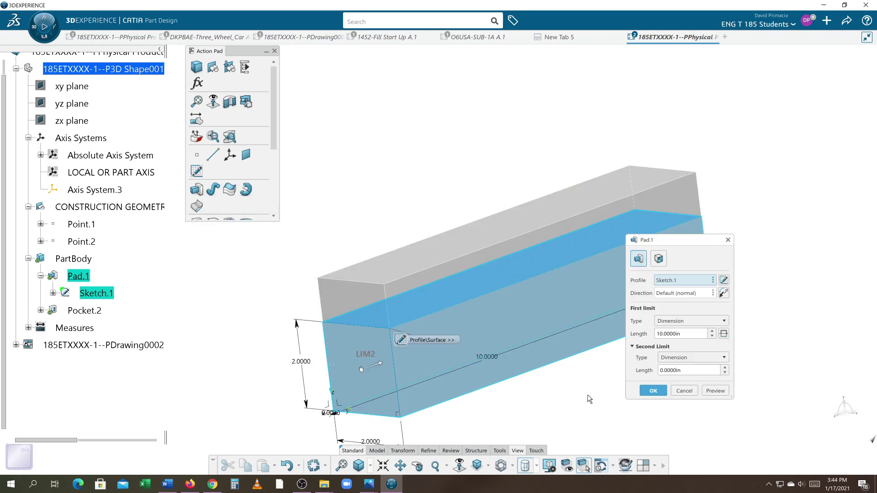
left_click(653, 390)
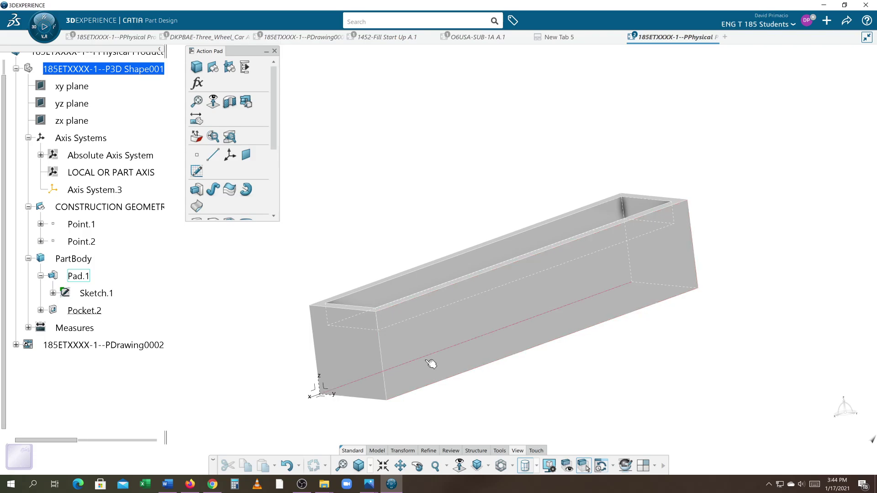
Edit the bar's pocket and set its up-to-plane first limit to an offset of -0.5 in from the bottom face.
middle_click_drag(517, 380, 479, 353)
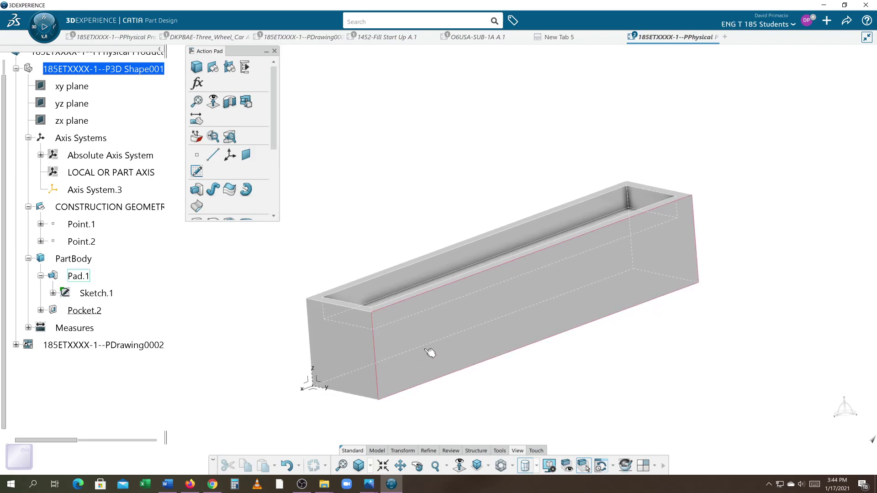
mouse_move(535, 399)
middle_mouse_down()
mouse_move(535, 388)
mouse_move(533, 407)
middle_mouse_up()
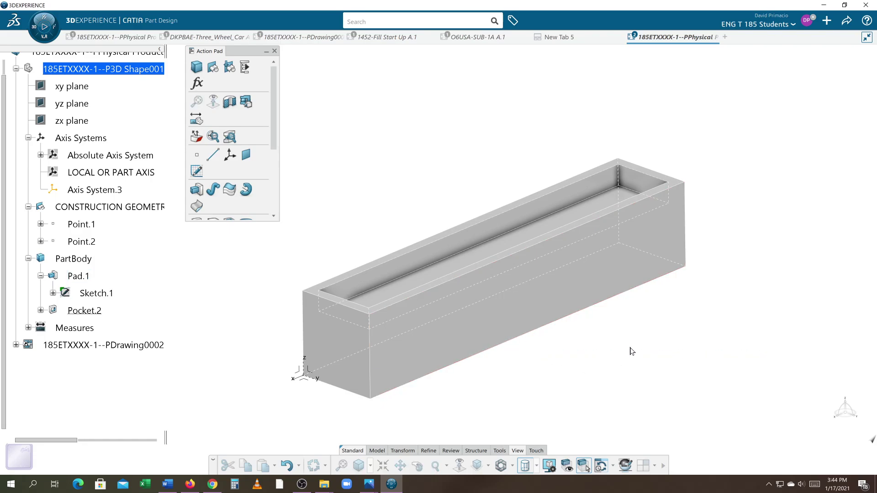
middle_click_drag(645, 340, 651, 352)
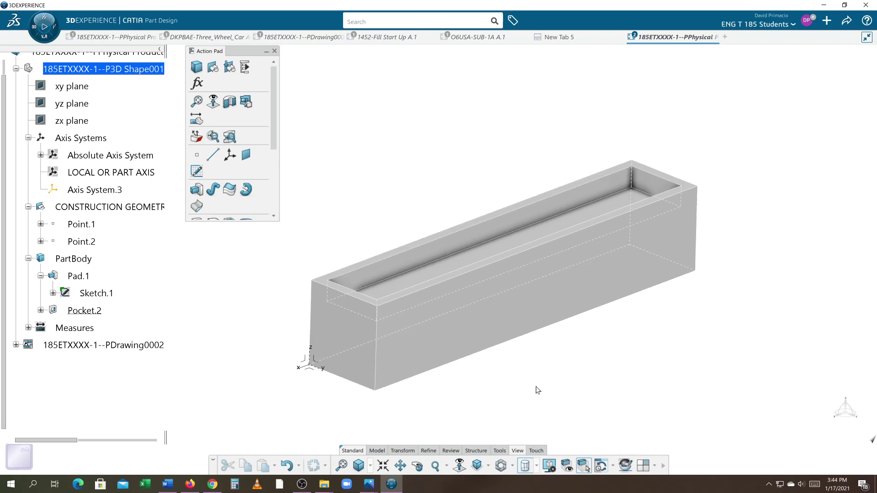
middle_click_drag(537, 390, 506, 401)
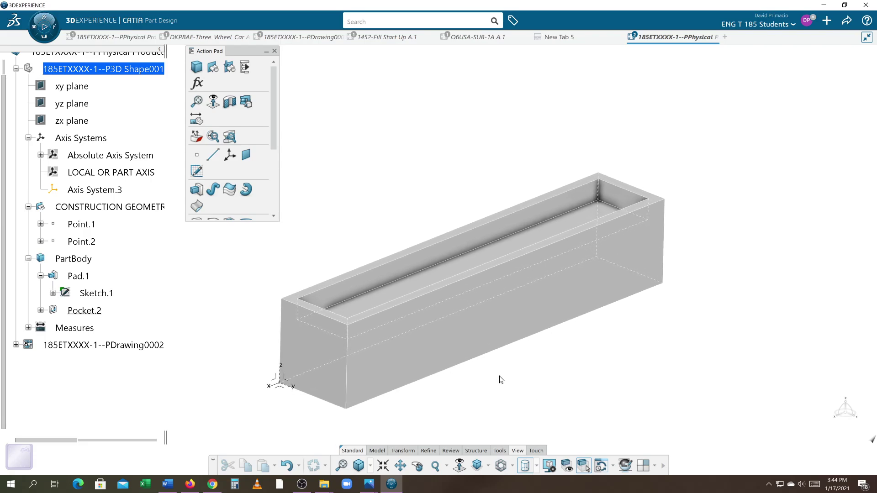
double_click(448, 273)
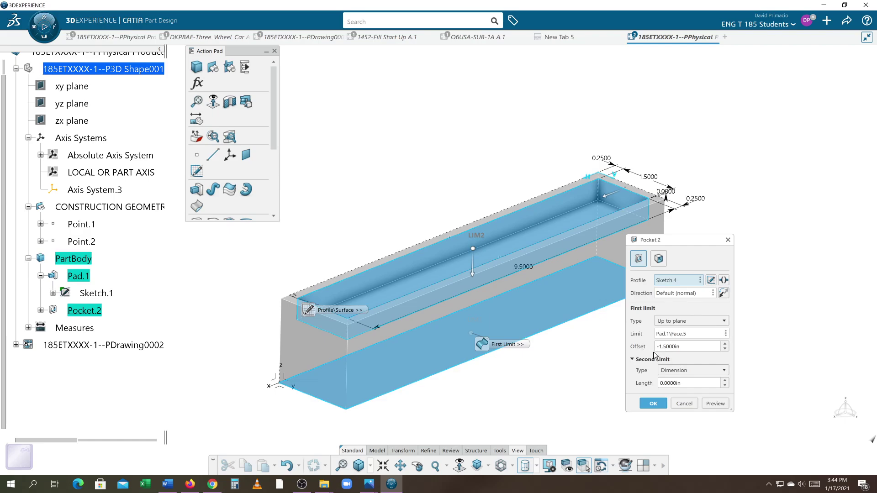
left_click(663, 322)
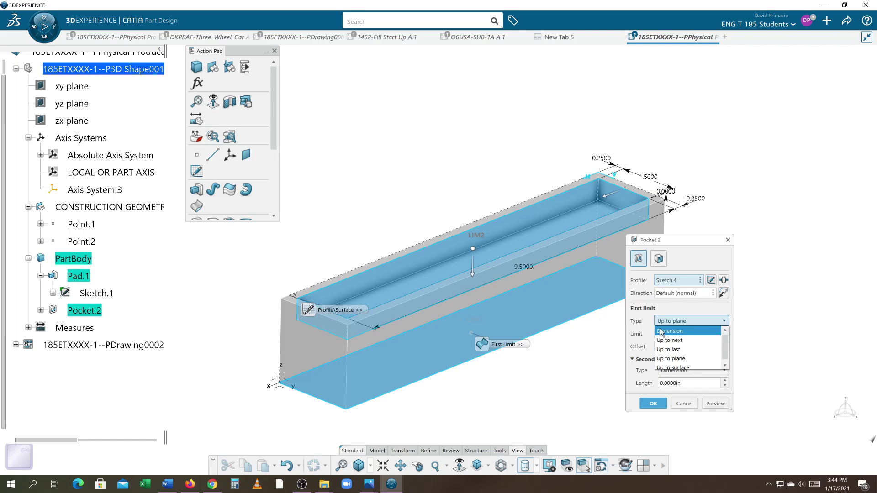
left_click(662, 324)
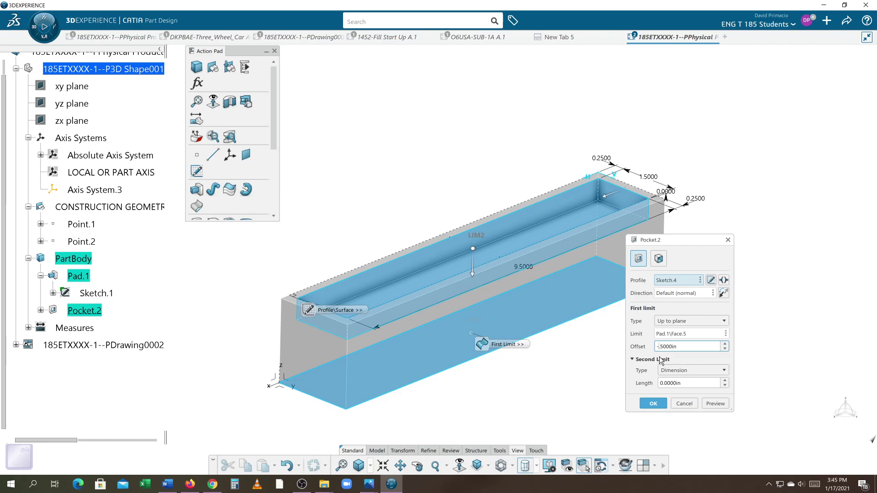
left_click(653, 403)
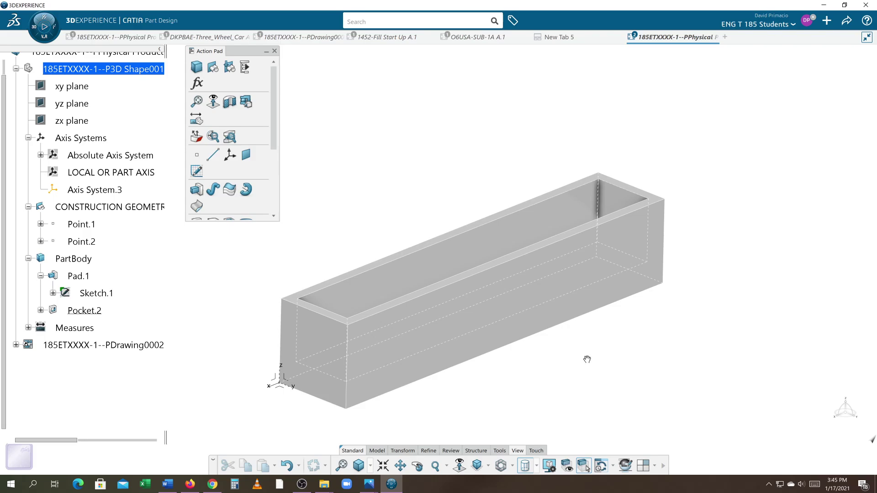
Edit the bar's pad and set its profile height to 6 in.
middle_click_drag(587, 360, 560, 338)
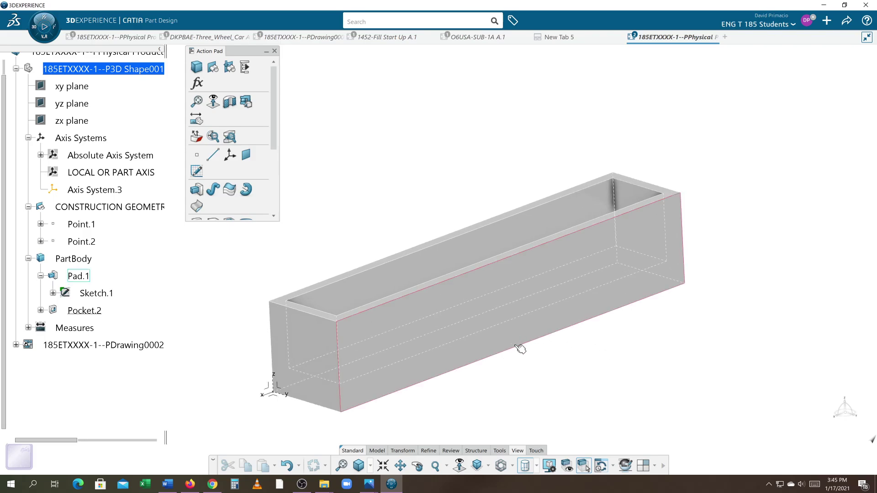
double_click(278, 351)
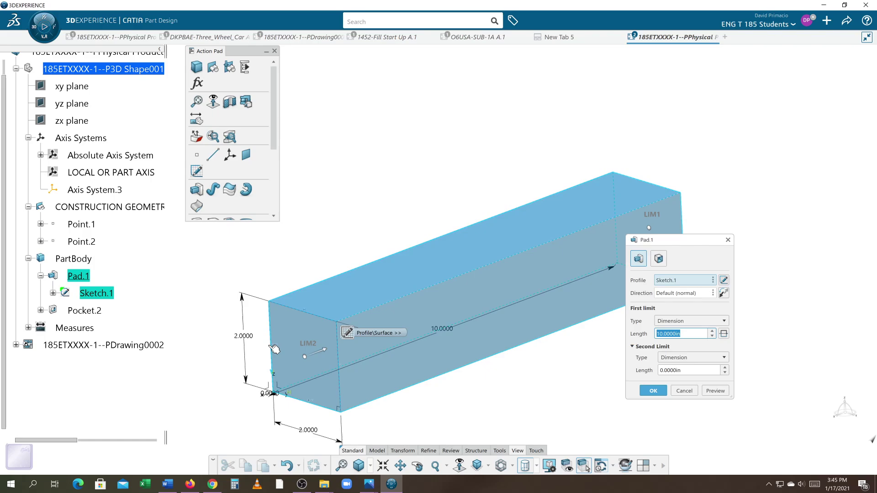
double_click(240, 337)
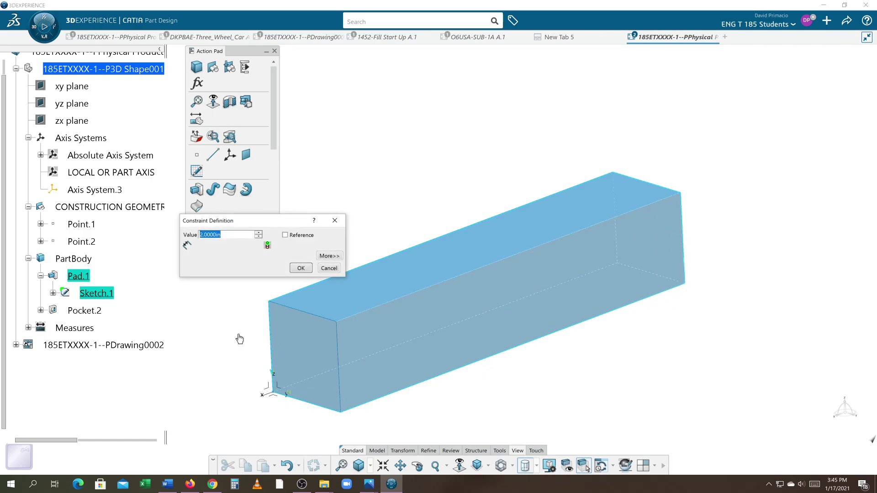
left_click(301, 268)
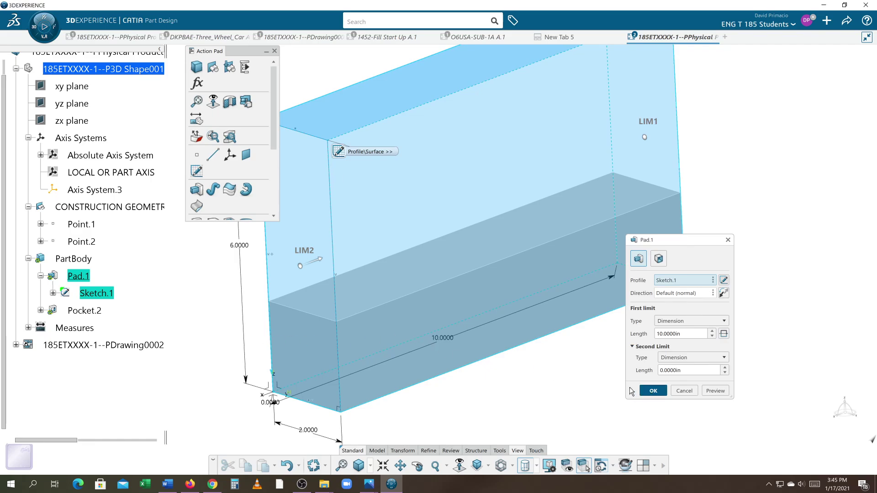
left_click(653, 390)
Edit the bar's pad and set its profile height to 2.5 in.
middle_click_drag(455, 372, 447, 336)
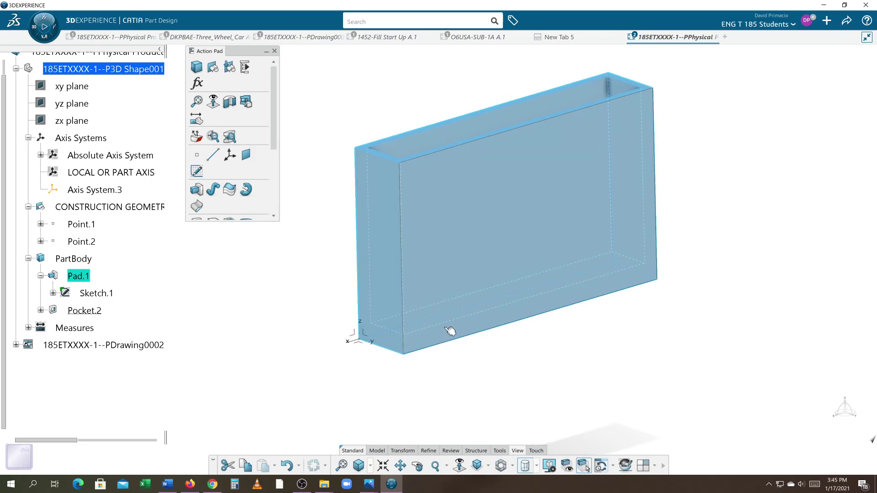
double_click(464, 270)
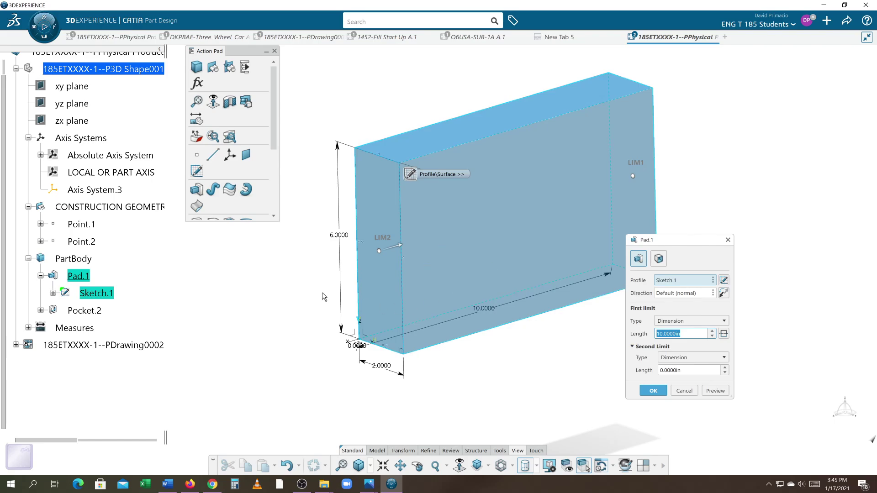
double_click(339, 235)
type("2.5")
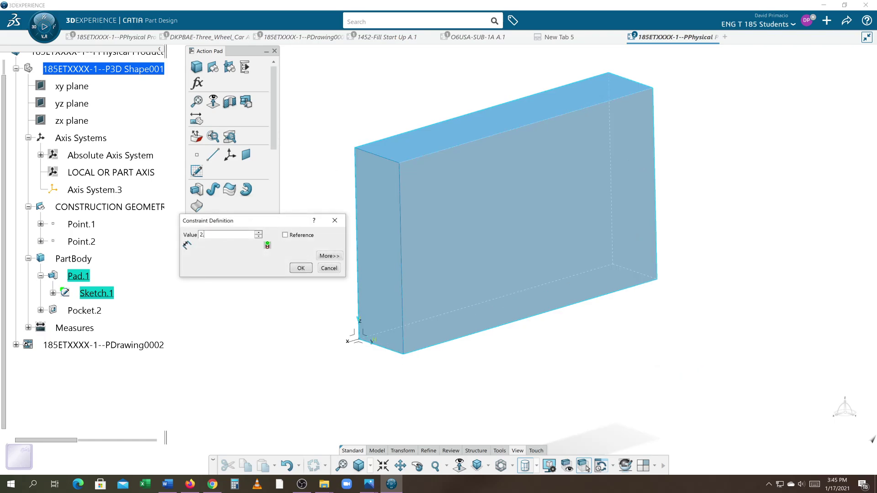
key("Return")
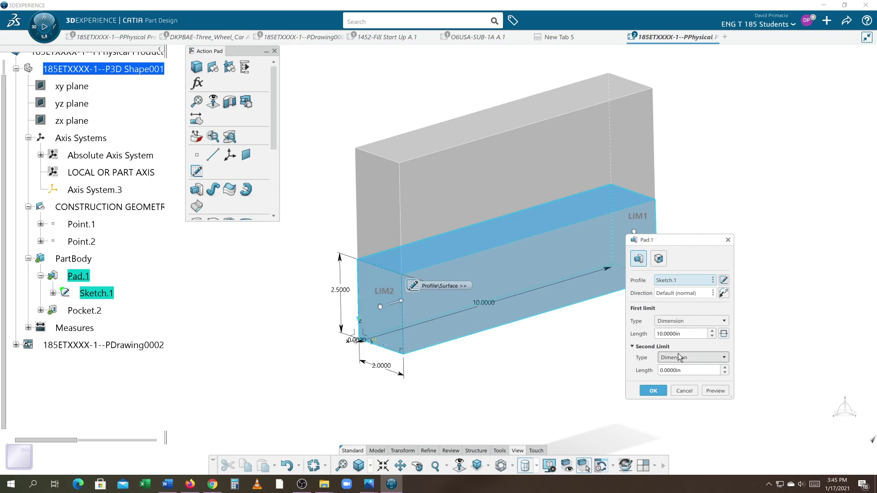
left_click(654, 392)
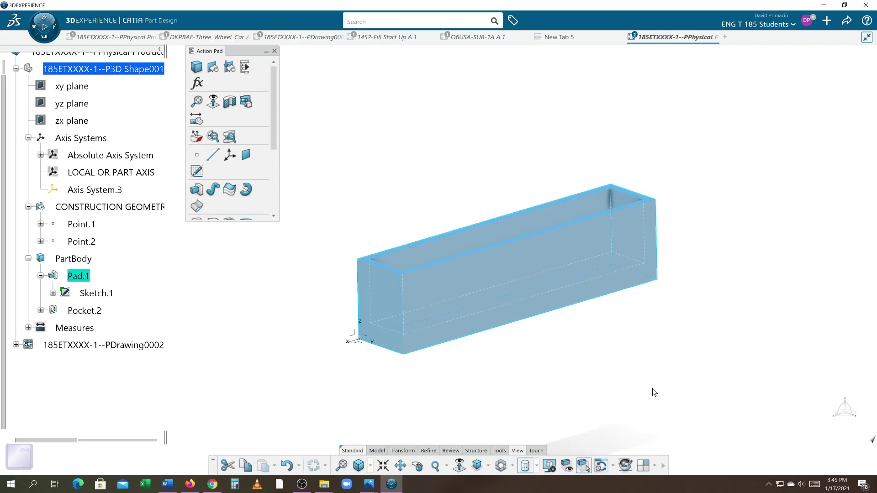
left_click(564, 368)
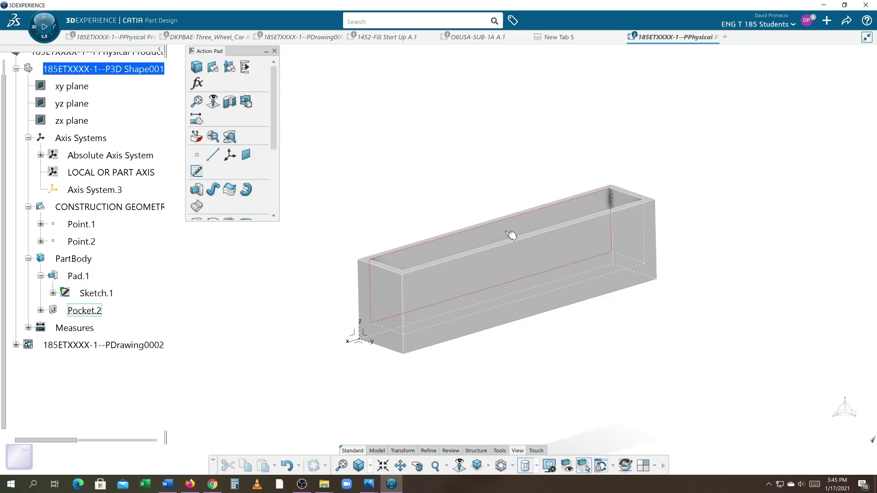
Edit the bar's pocket and set its first limit's offset from the bottom plane to -1.5 in.
mouse_move(510, 236)
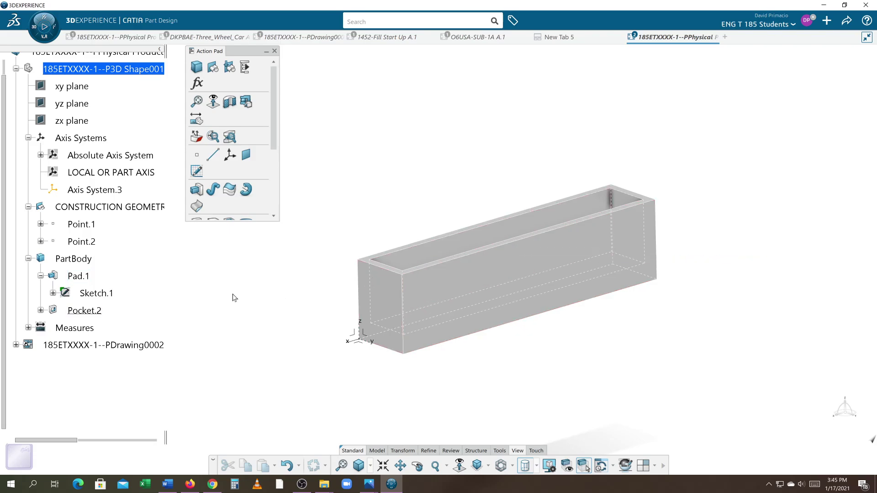
left_click(78, 311)
double_click(78, 312)
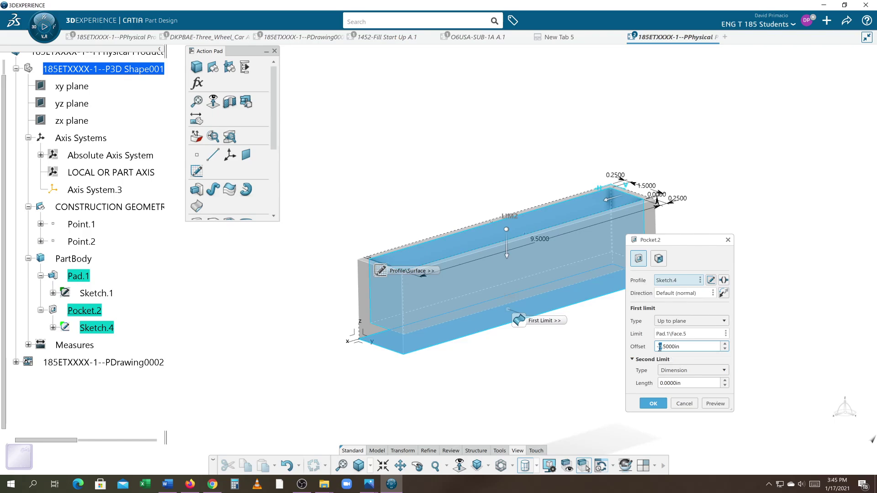
key("Return")
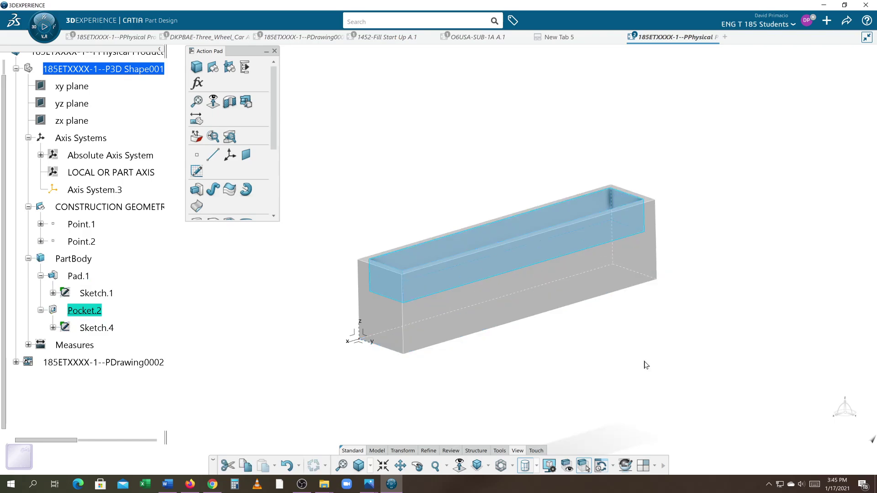
left_click(645, 365)
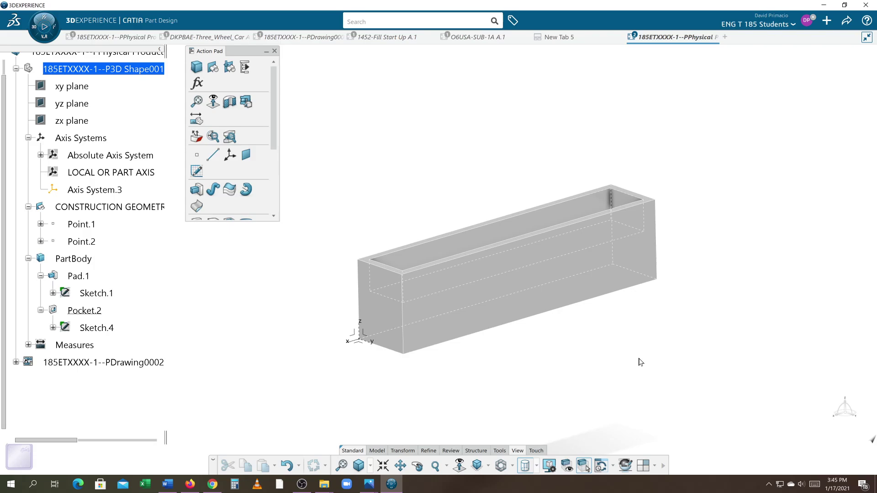
Switch the pocket's first limit from Up to plane to Dimension and give it a shallow depth.
double_click(540, 226)
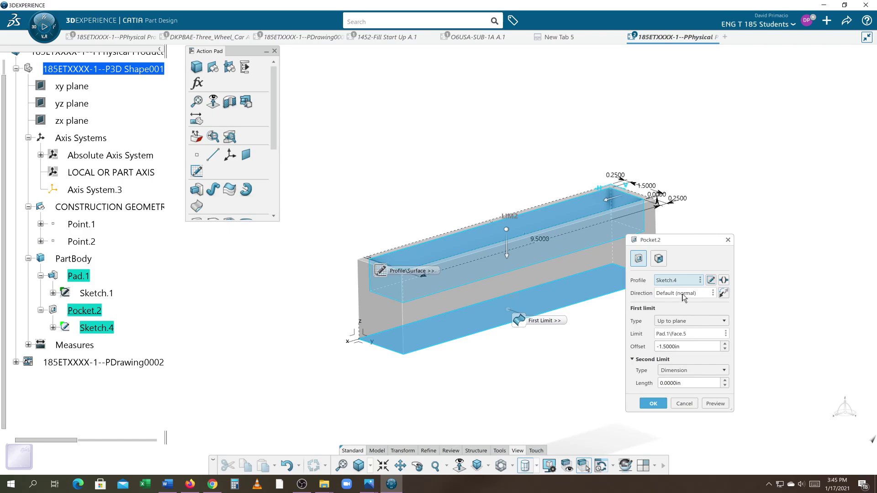
left_click(675, 322)
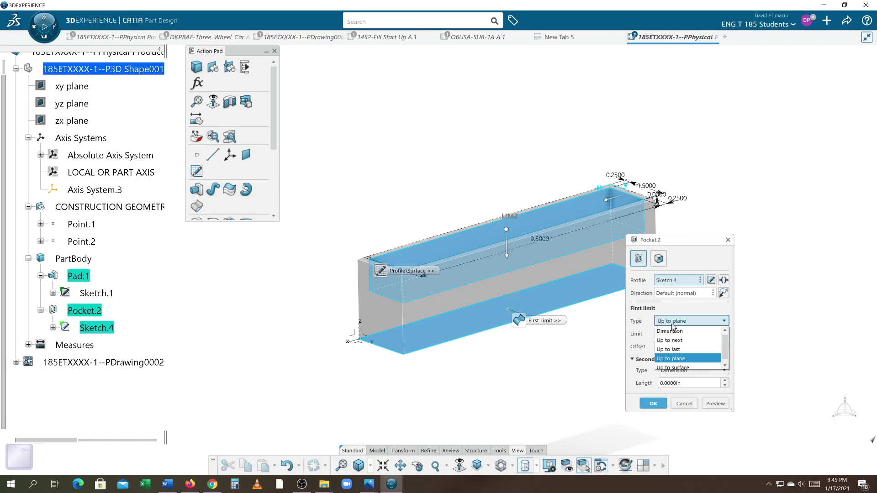
left_click(678, 332)
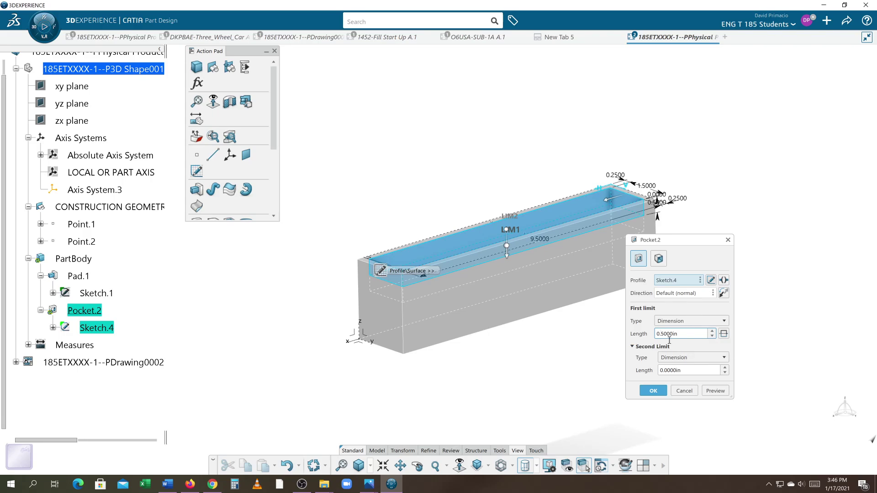
key("Return")
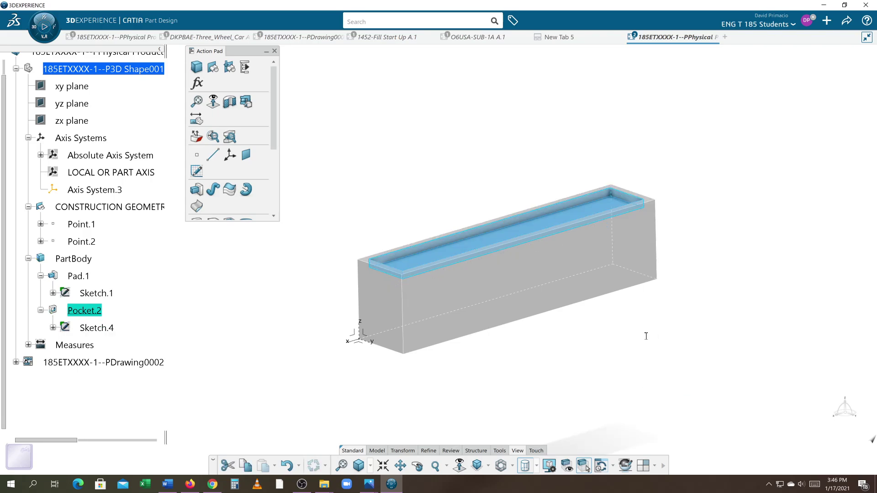
mouse_move(605, 337)
middle_mouse_down()
mouse_move(560, 354)
mouse_move(604, 336)
mouse_move(617, 352)
mouse_move(617, 328)
mouse_move(599, 339)
middle_mouse_up()
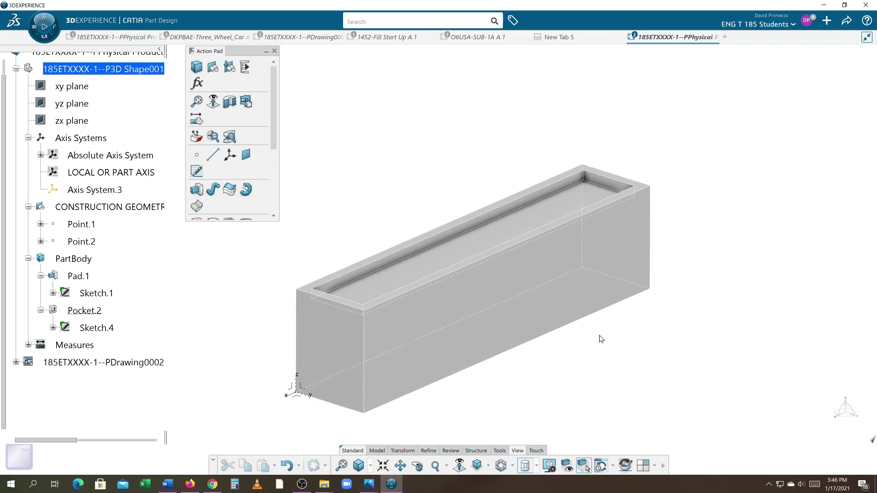